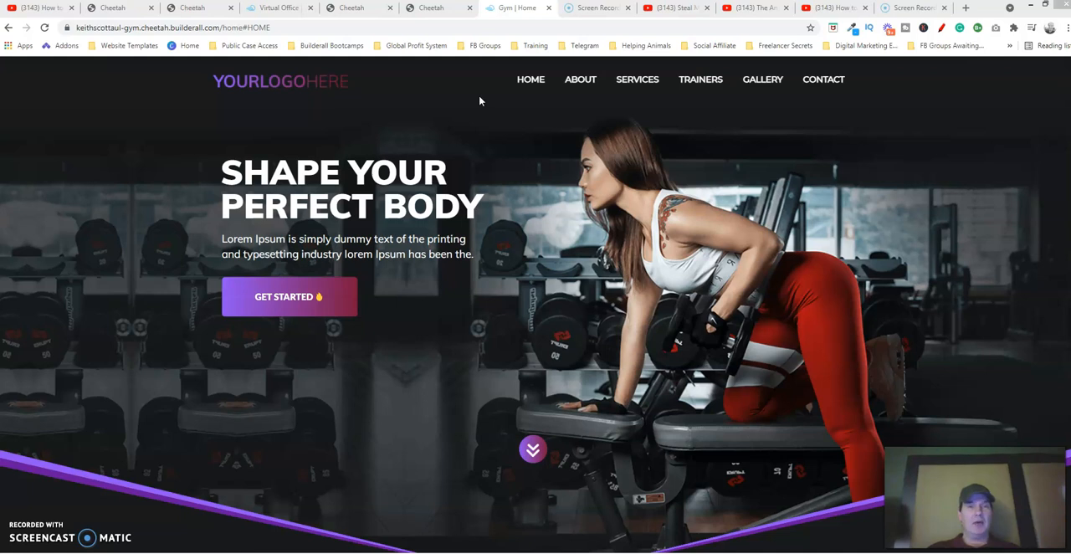
Switch from the live gym site to the Builderall office and then to the Cheetah website list
left_click(478, 92)
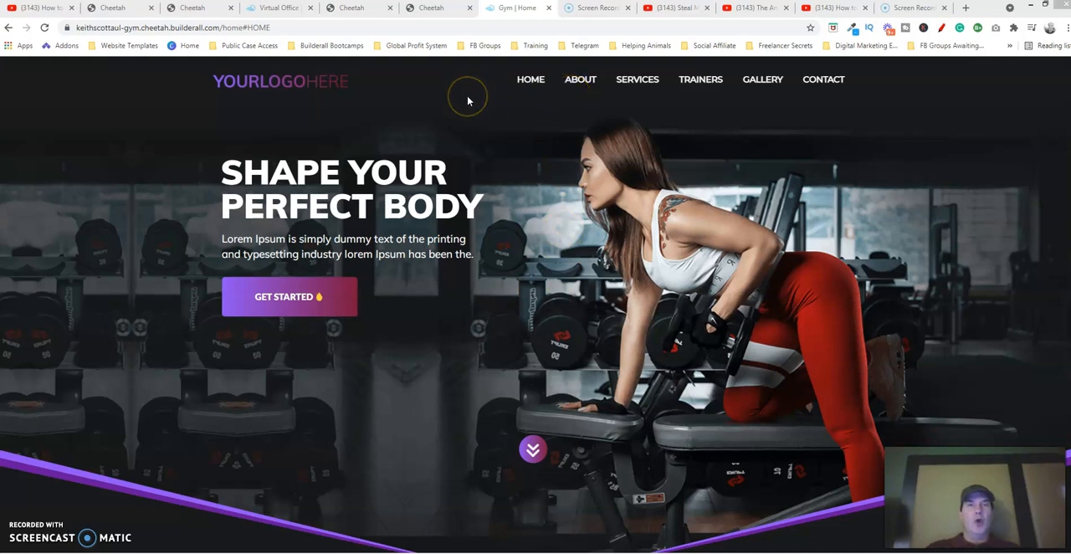
left_click(282, 9)
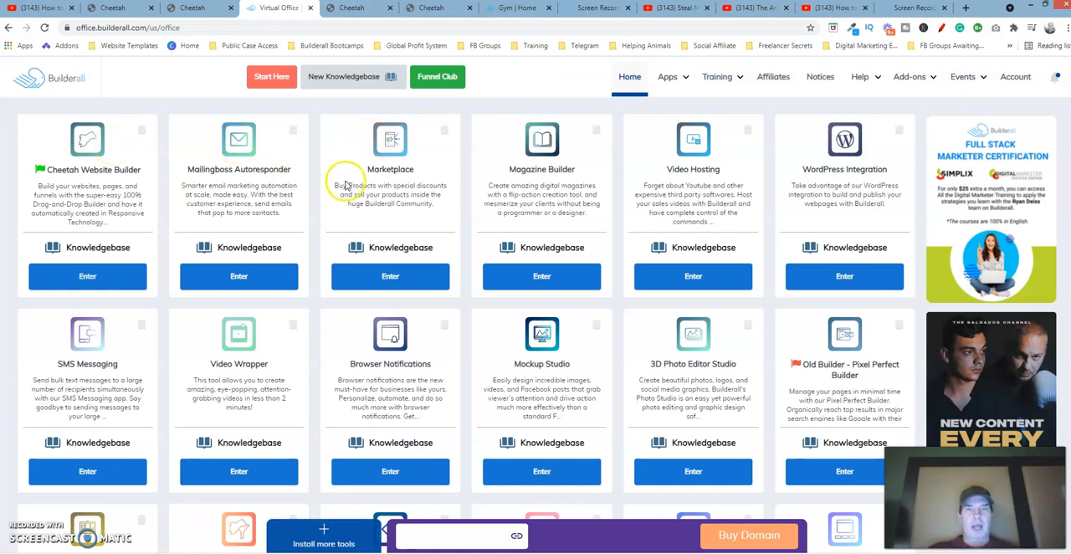
left_click(679, 78)
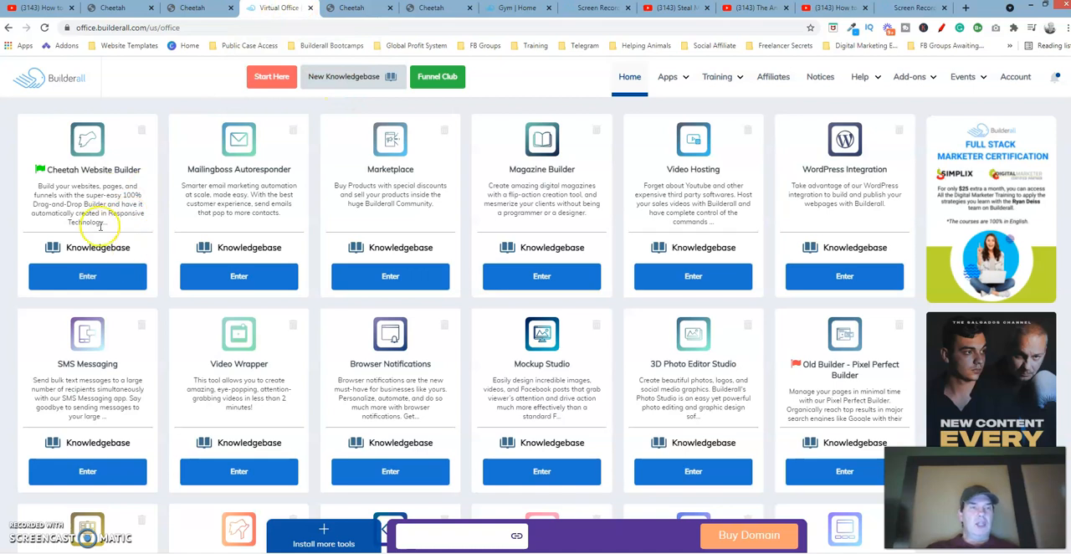
left_click(354, 10)
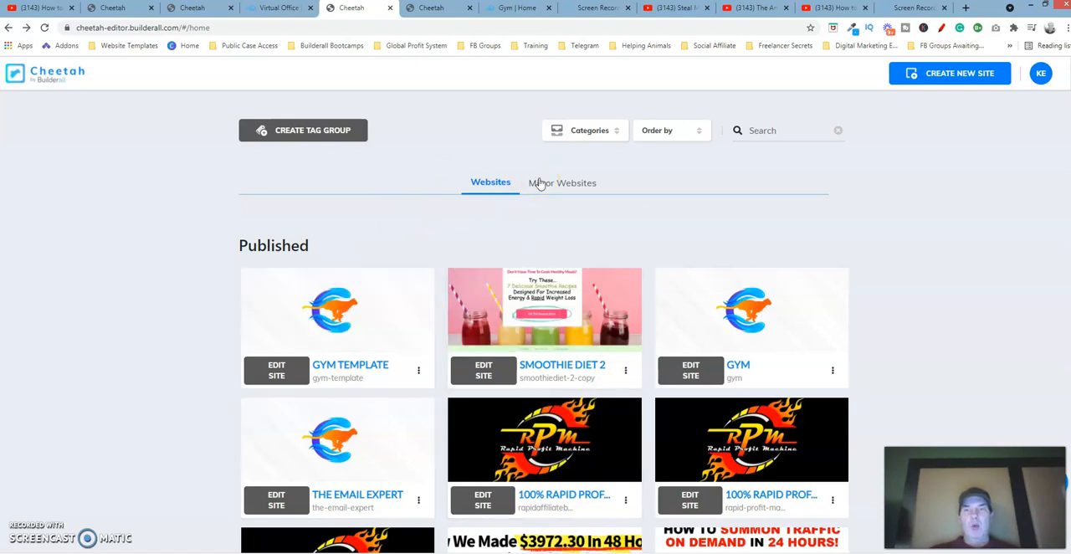
Start creating a new site with professional templates and filter the templates to the Blank category
left_click(935, 78)
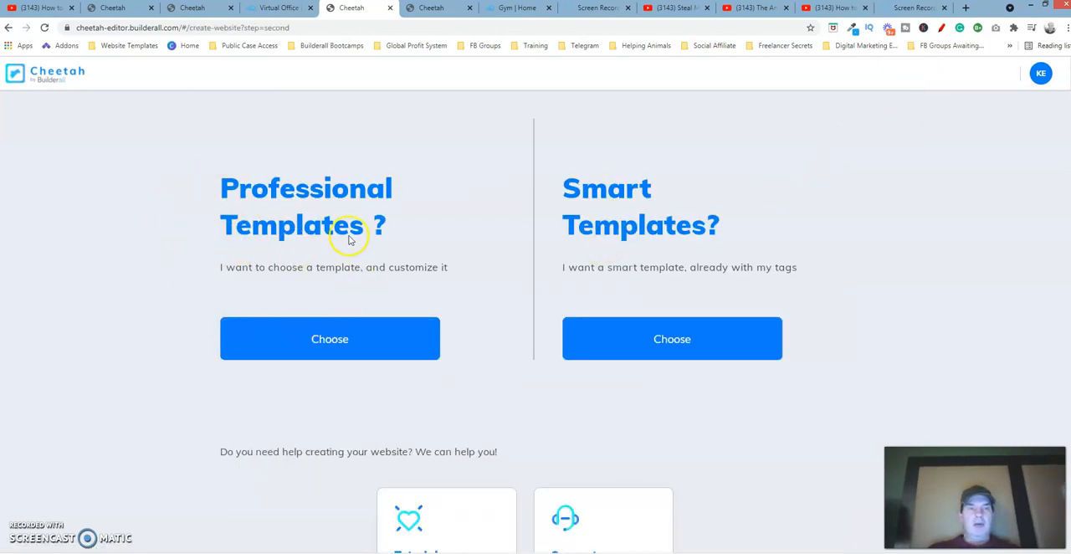
left_click(330, 341)
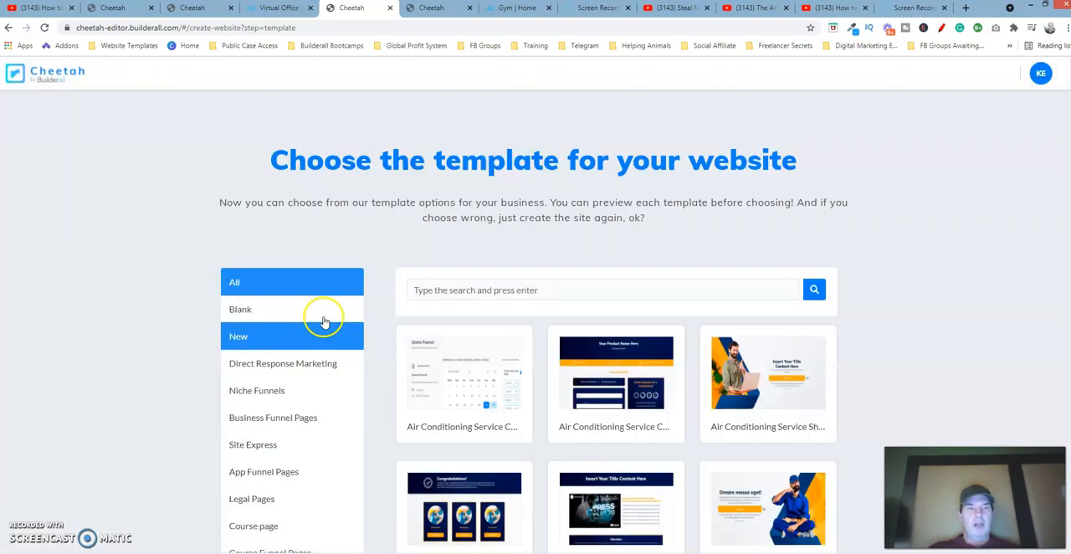
left_click(238, 310)
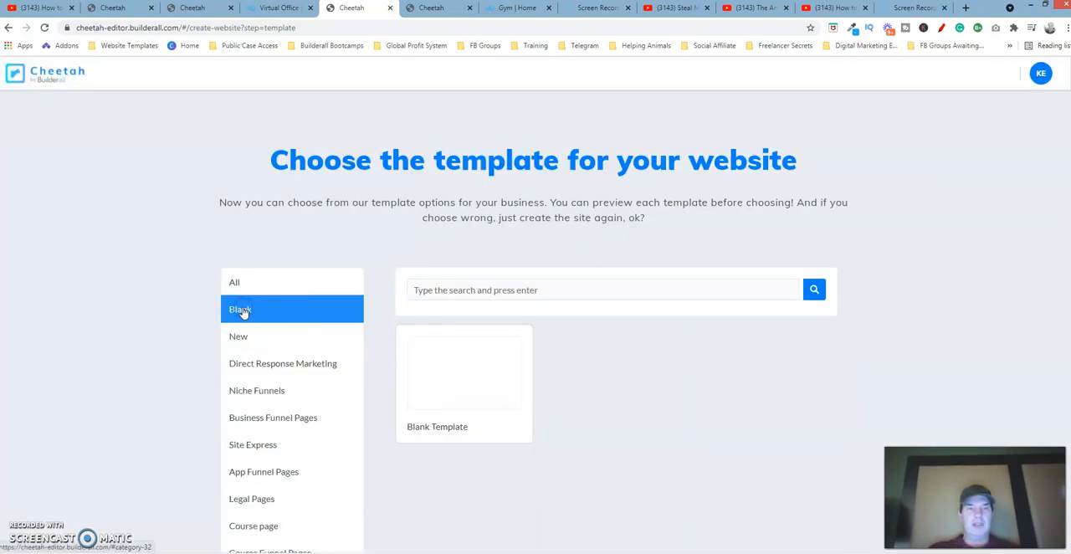
mouse_move(444, 417)
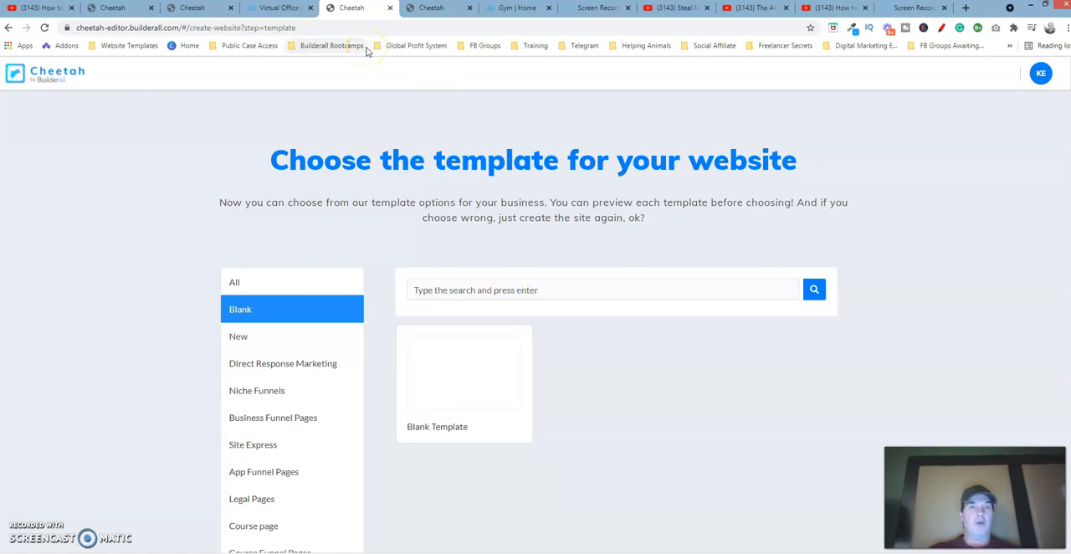
Open the Gym Template site and review its general site settings
left_click(432, 9)
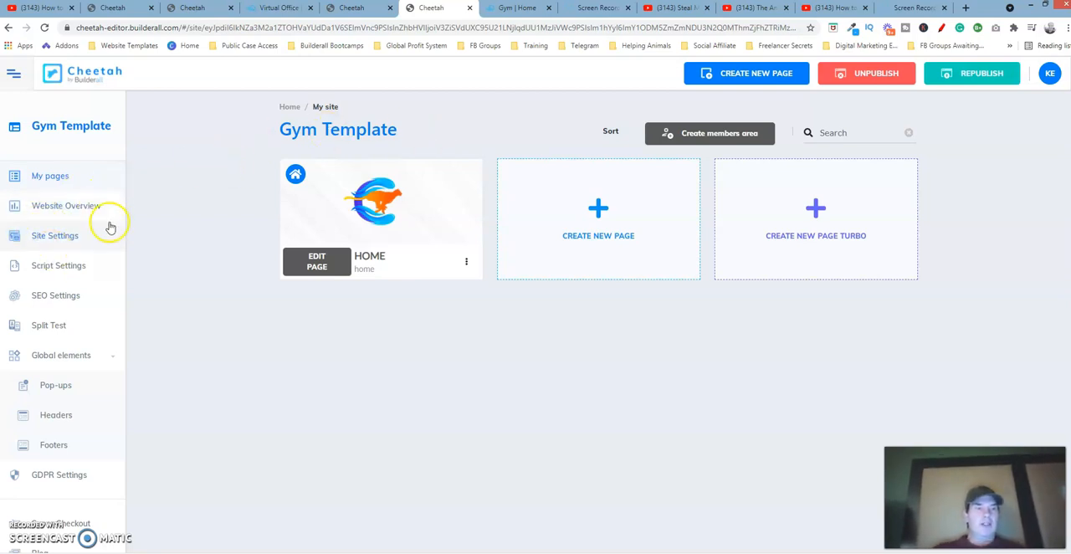
left_click(63, 241)
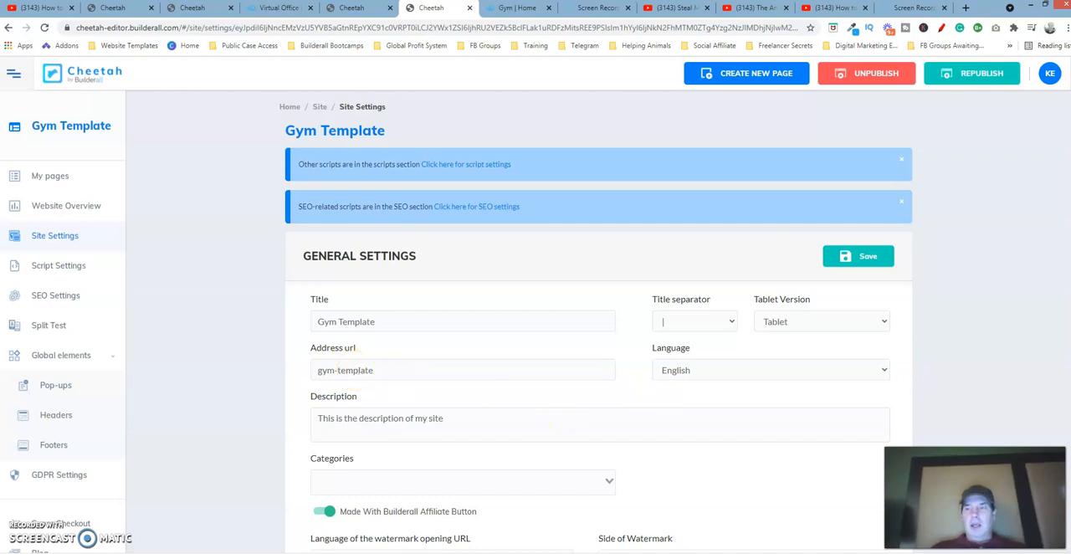
scroll(735, 365, "down", 3)
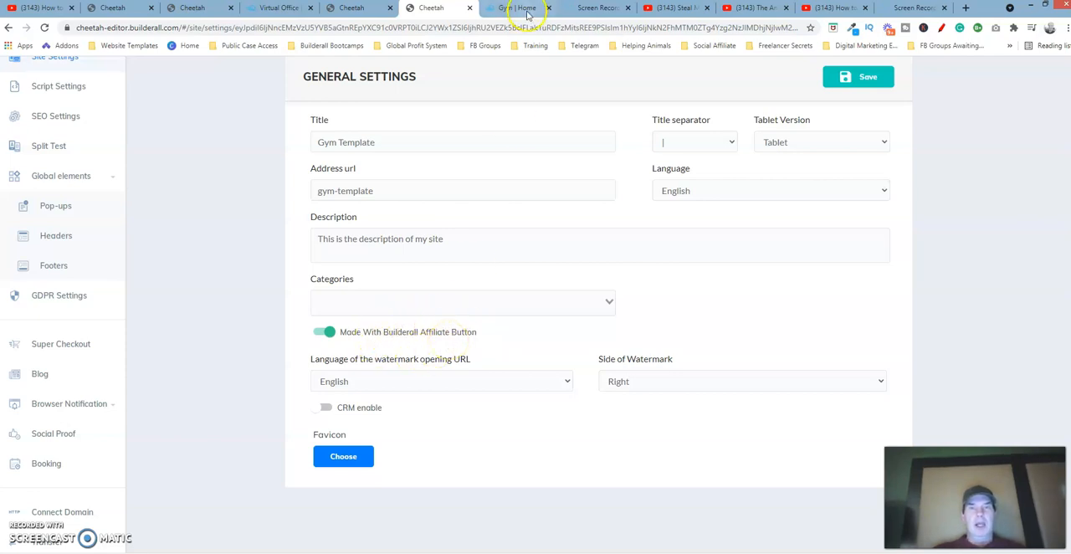
Review the live gym home page and return to the Gym Template site settings
left_click(526, 9)
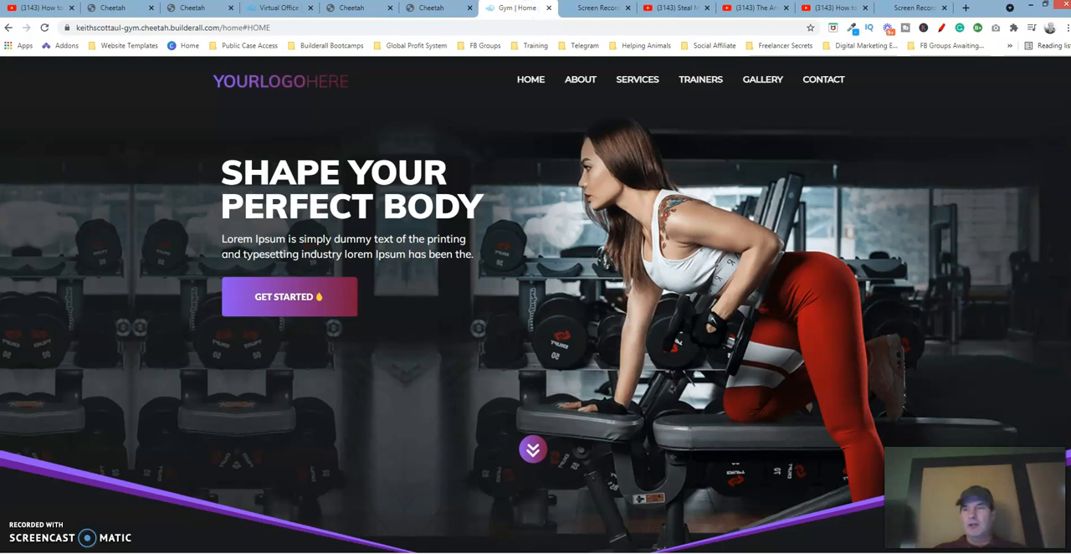
scroll(536, 330, "down", 20)
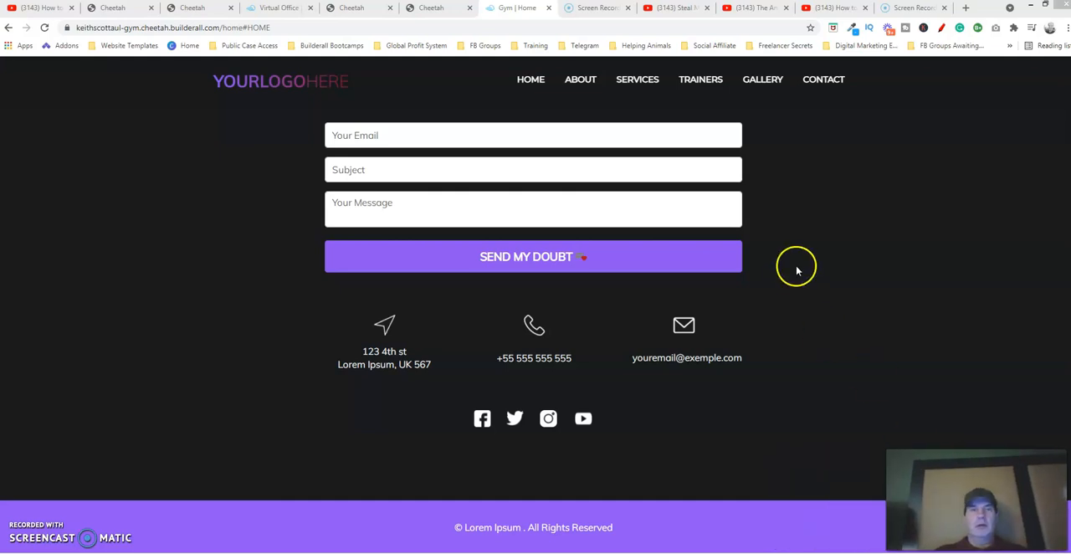
left_click(285, 8)
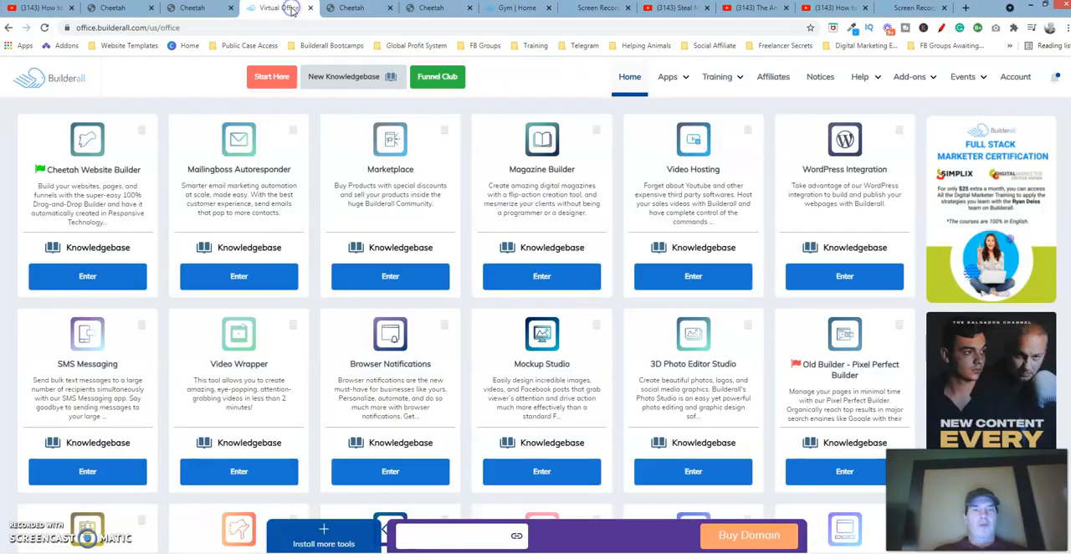
left_click(347, 7)
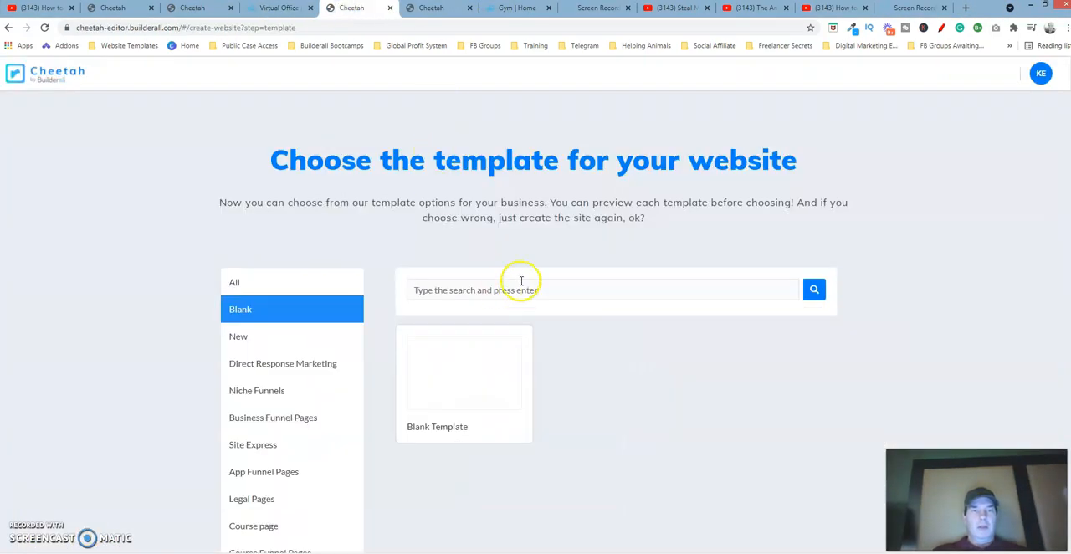
left_click(431, 7)
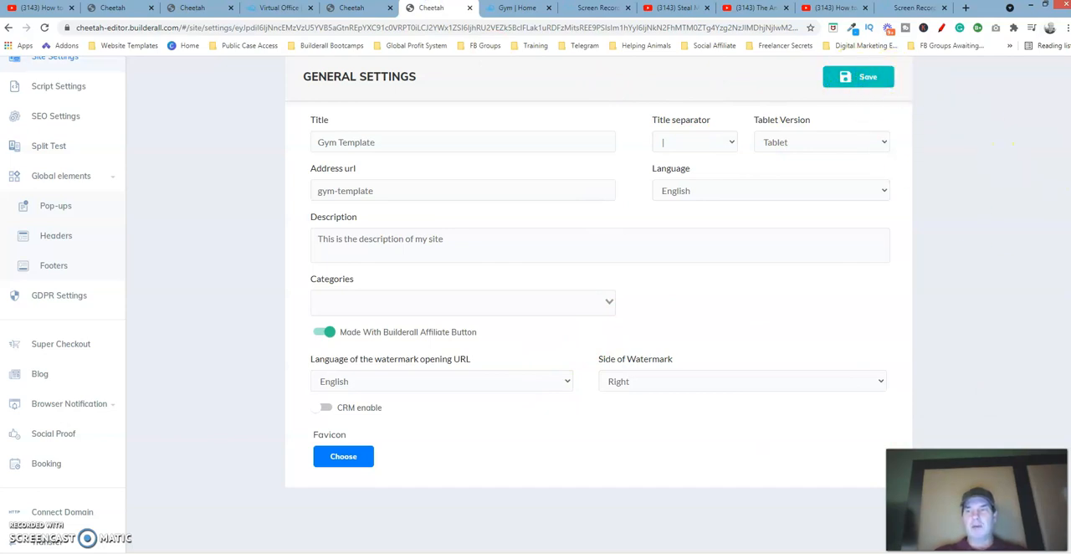
scroll(1003, 157, "up", 3)
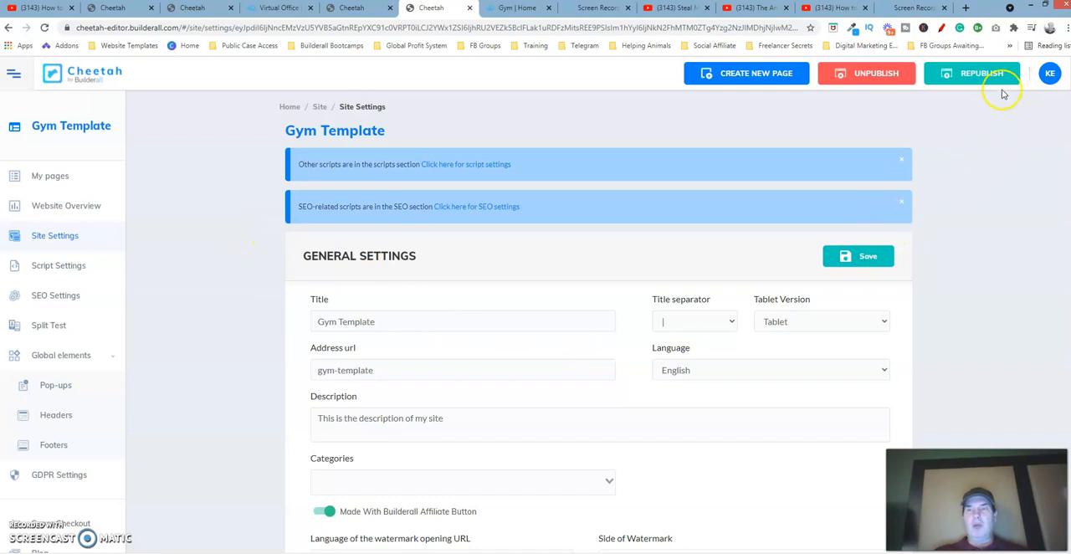
left_click(975, 74)
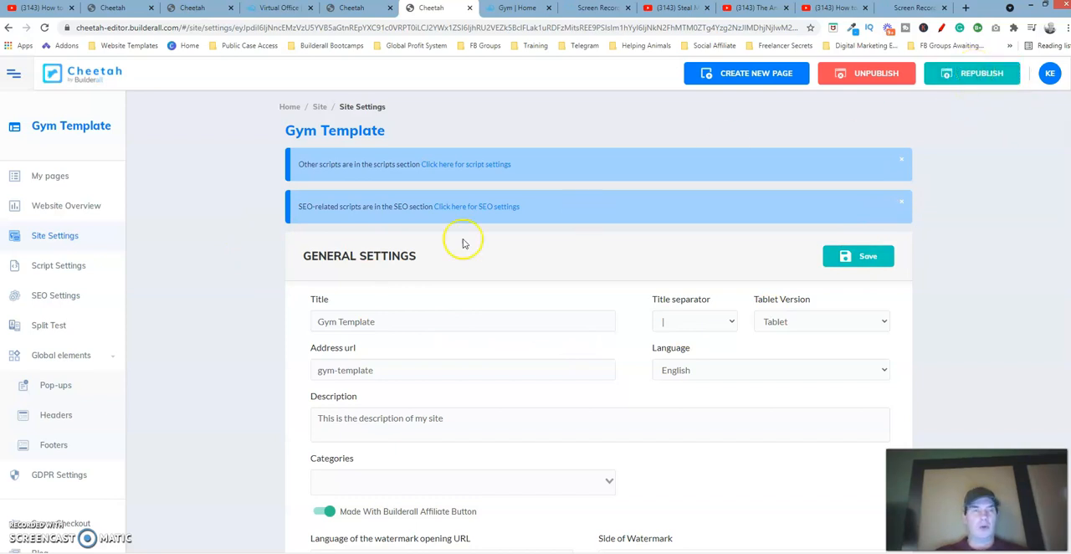
Open the HOME page's settings and look through its SEO, pop-up, header and footer options
left_click(51, 180)
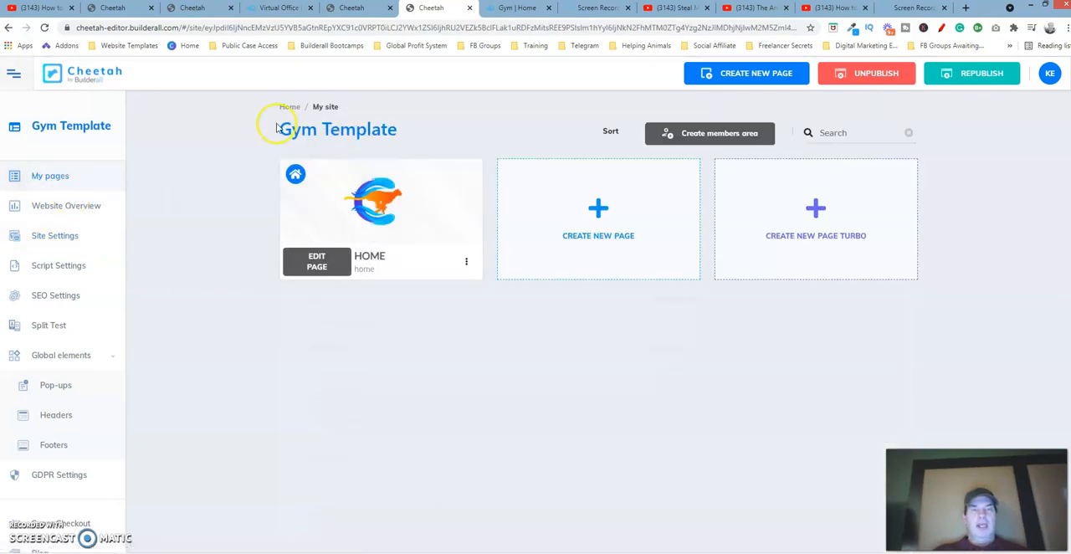
left_click(466, 263)
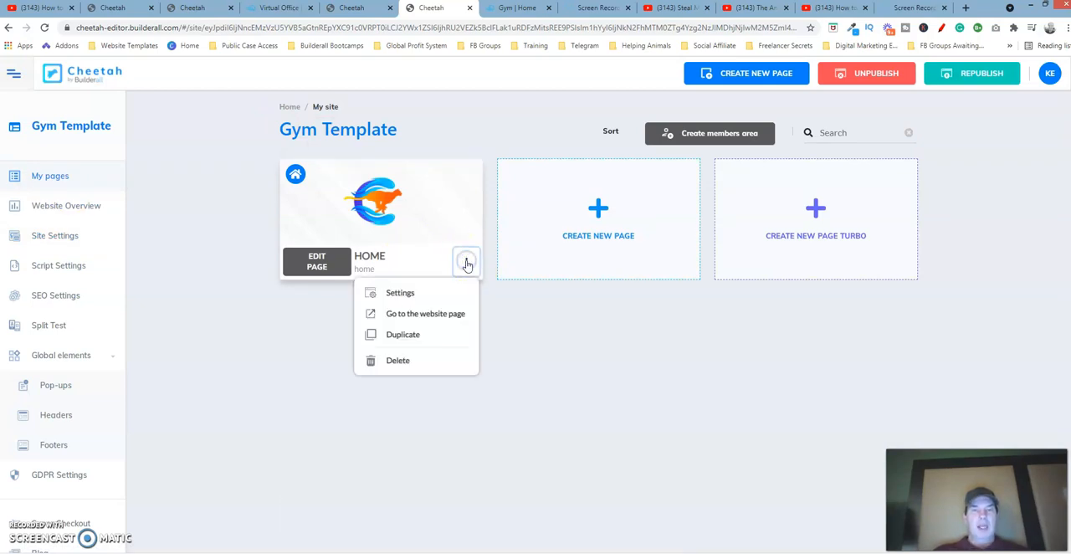
left_click(402, 293)
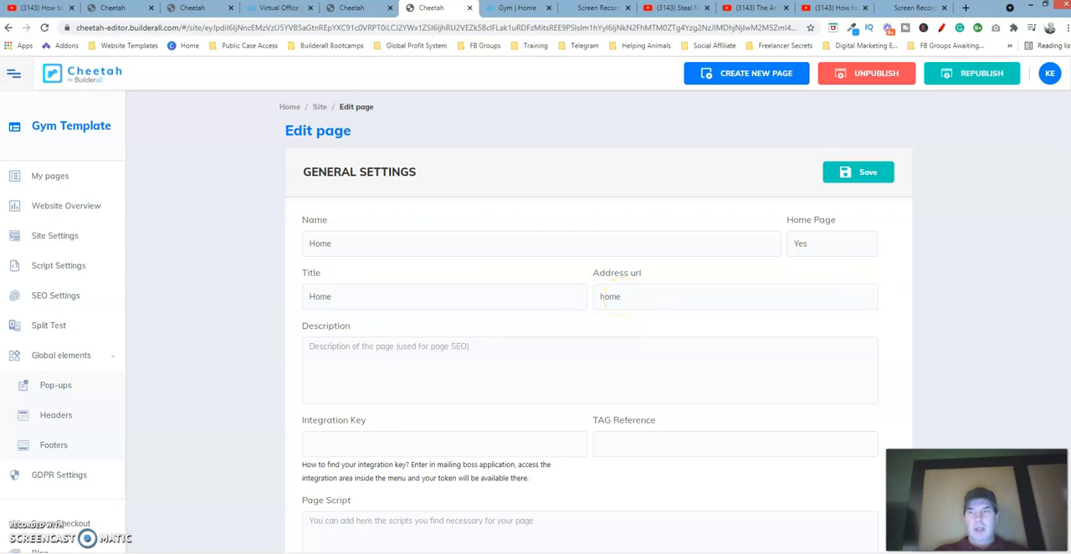
scroll(613, 302, "down", 7)
scroll(598, 301, "down", 5)
scroll(599, 301, "down", 3)
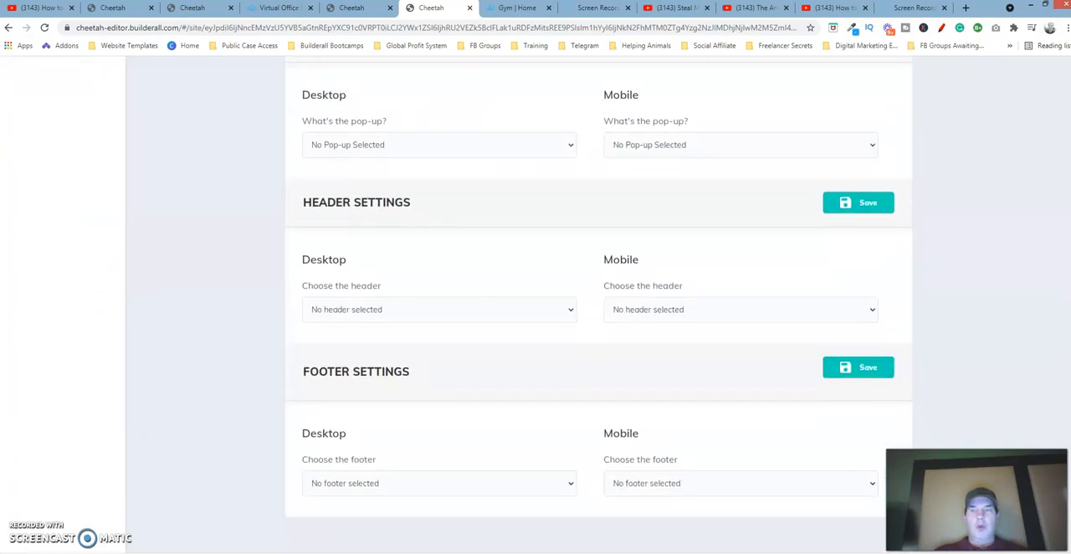
scroll(1063, 333, "up", 7)
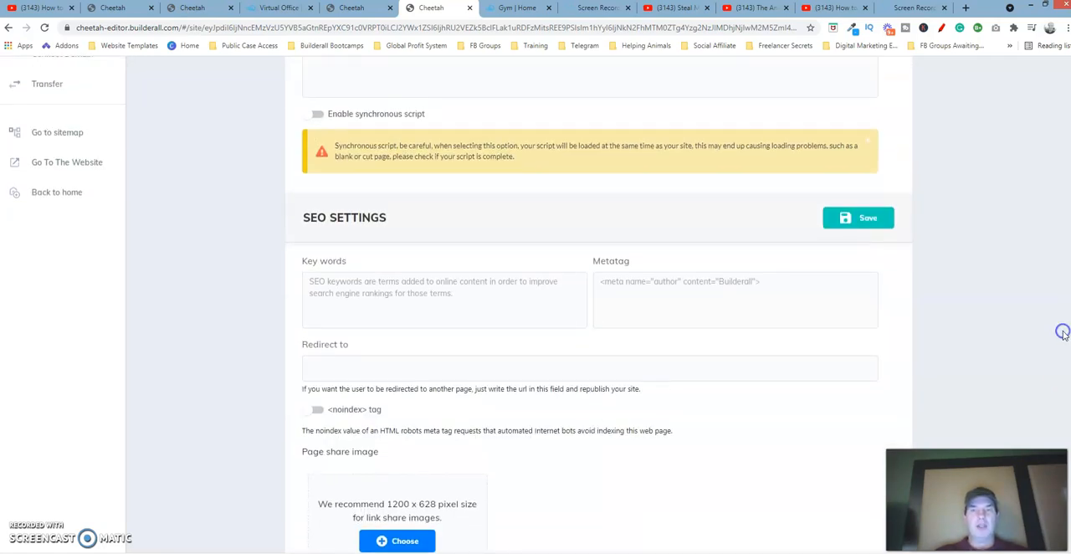
left_click(863, 390)
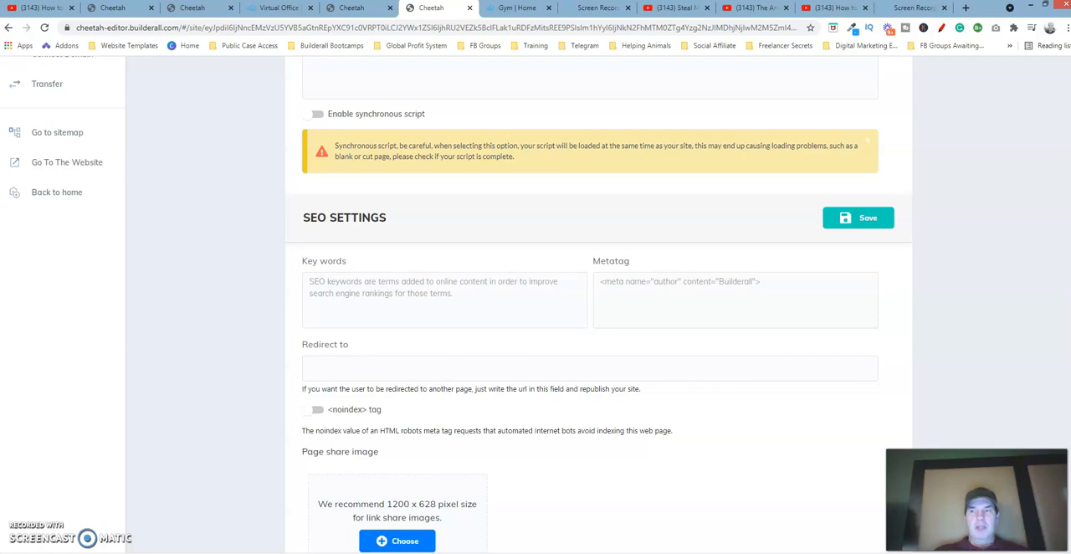
scroll(590, 310, "down", 2)
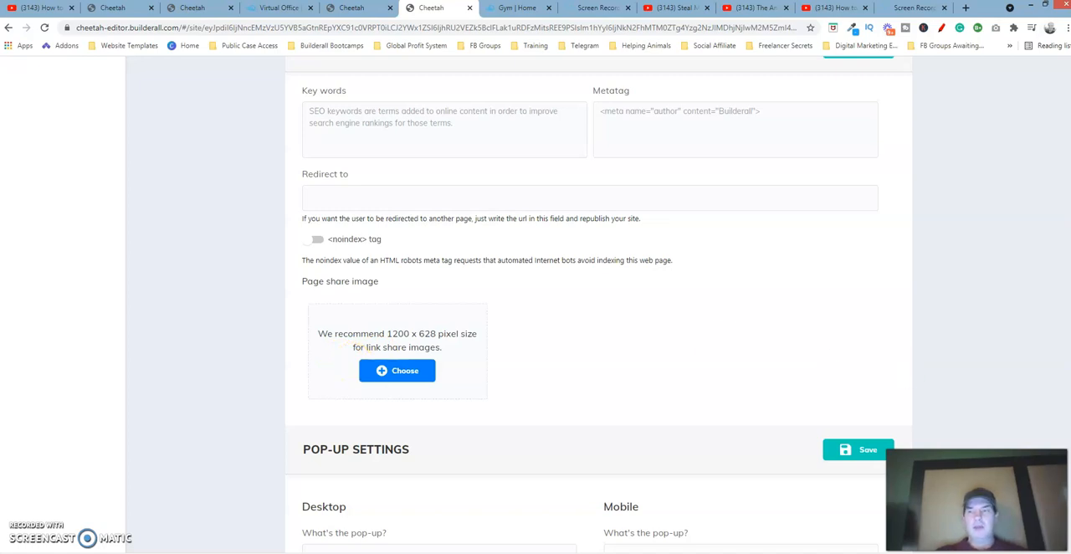
scroll(591, 310, "up", 8)
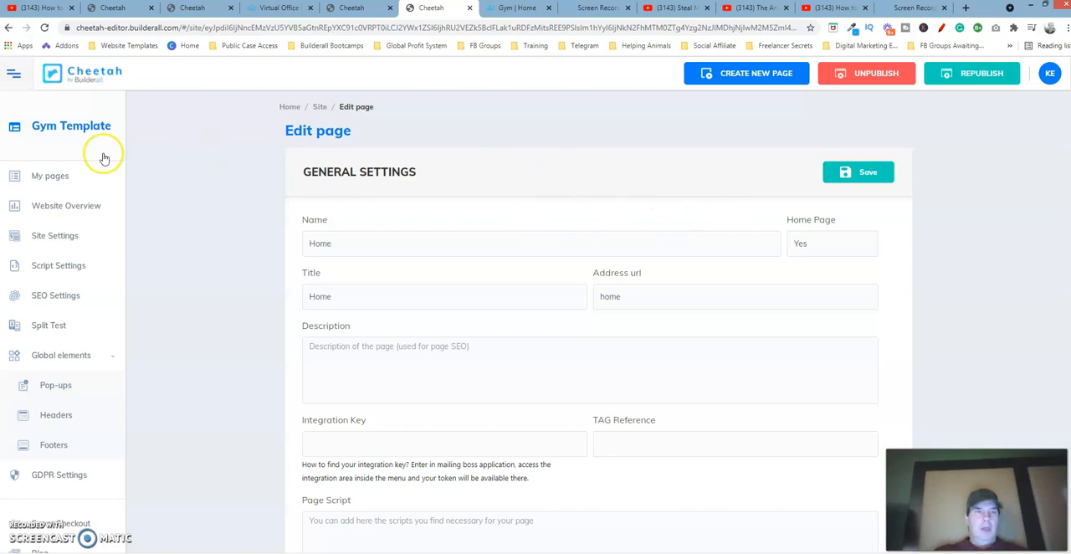
Open the HOME page in the editor and delete the sample text box
left_click(52, 175)
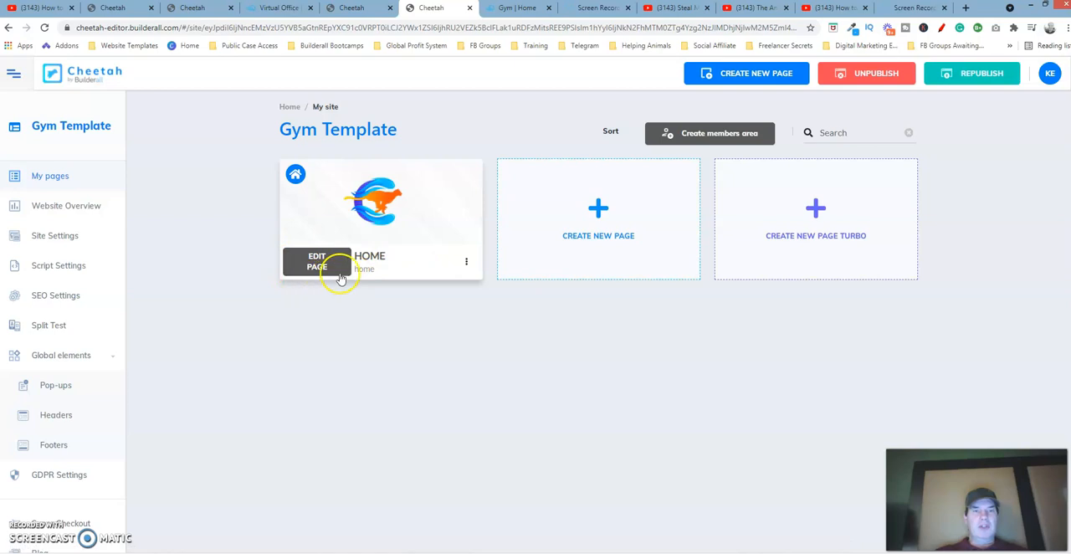
left_click(318, 263)
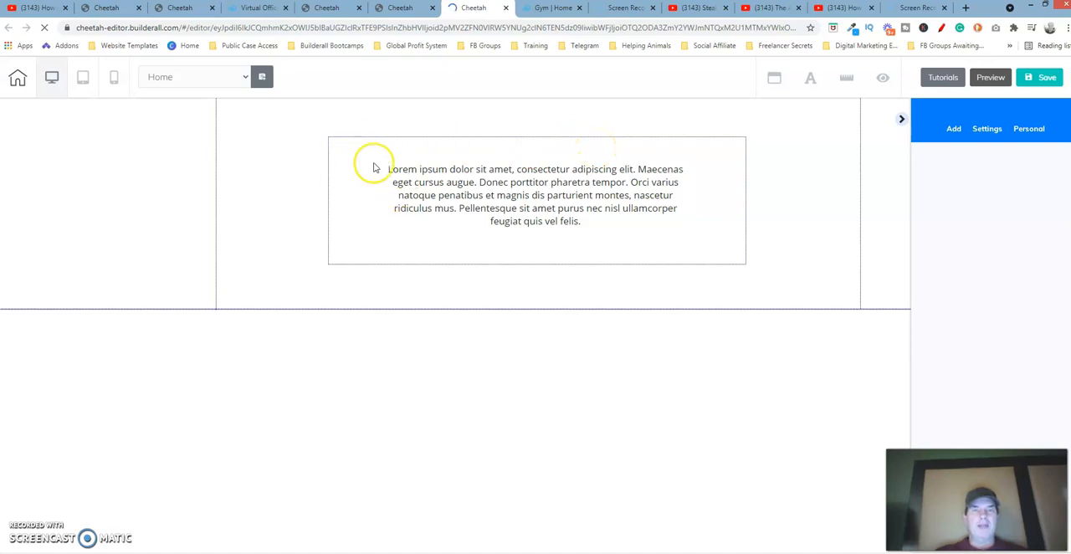
left_click(338, 159)
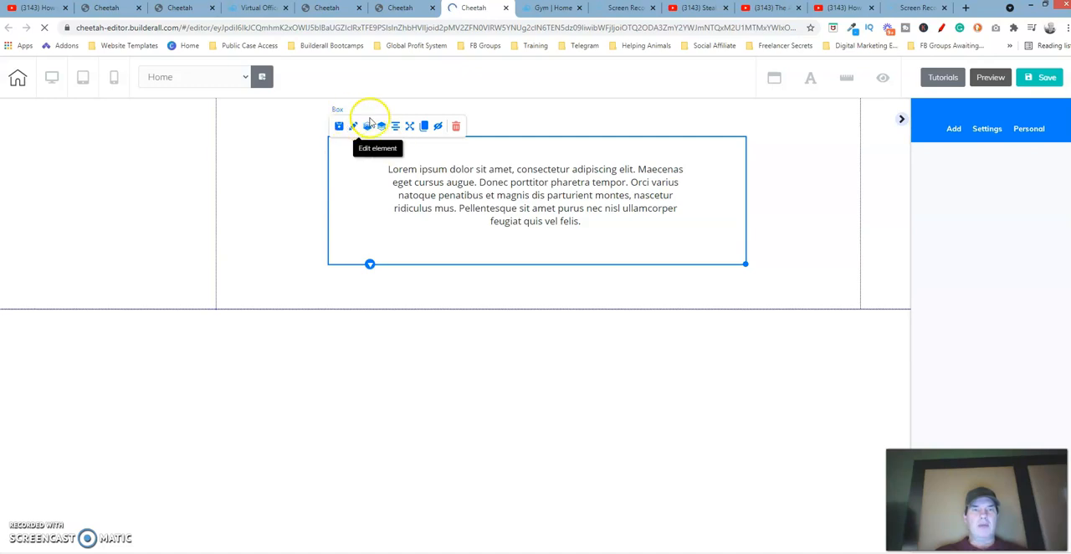
left_click(459, 127)
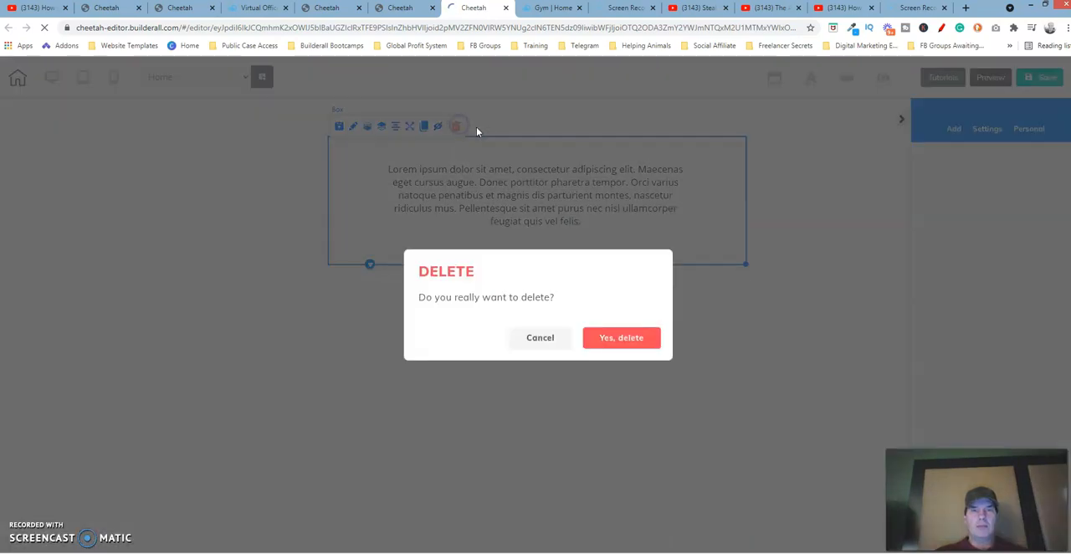
left_click(623, 339)
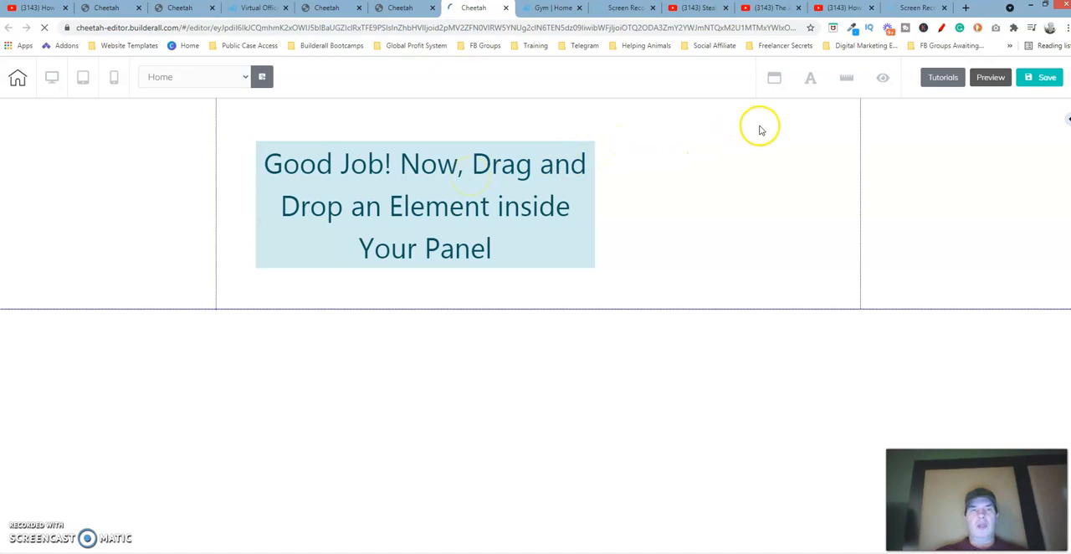
Select the empty panel and browse the list of elements available to add
left_click(682, 120)
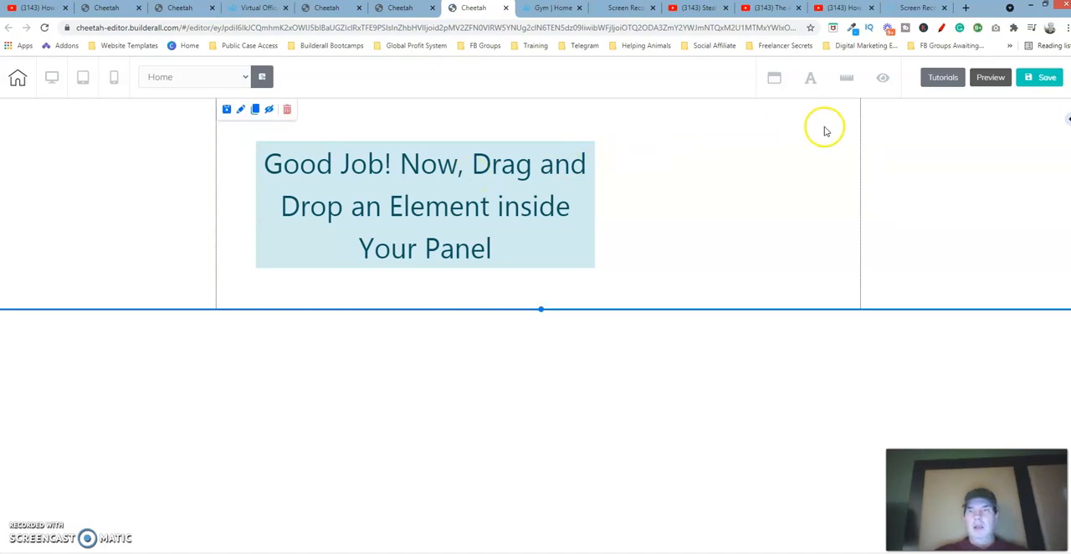
left_click(1065, 121)
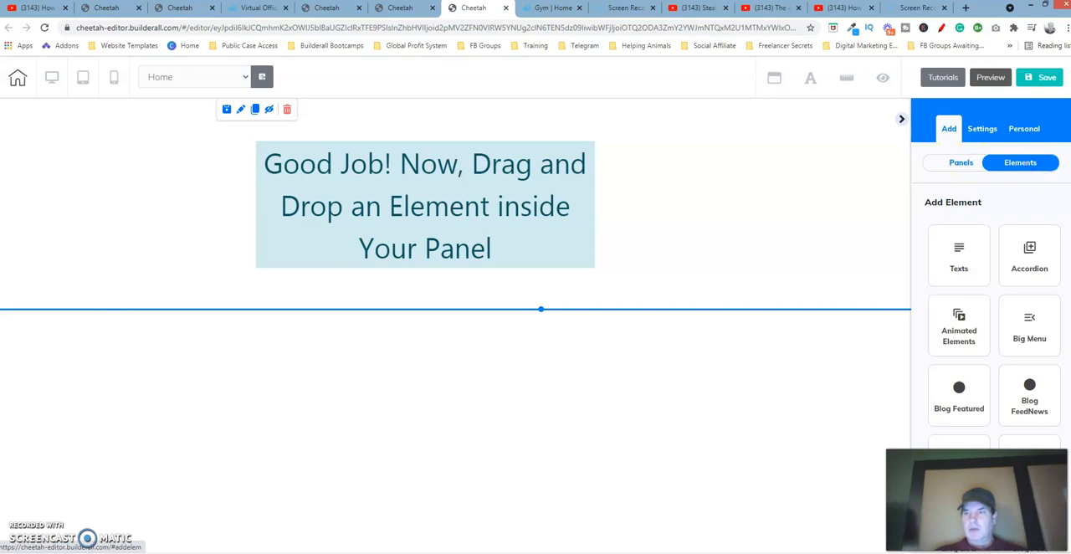
scroll(992, 268, "down", 3)
scroll(994, 276, "down", 3)
scroll(994, 274, "down", 3)
scroll(995, 273, "down", 3)
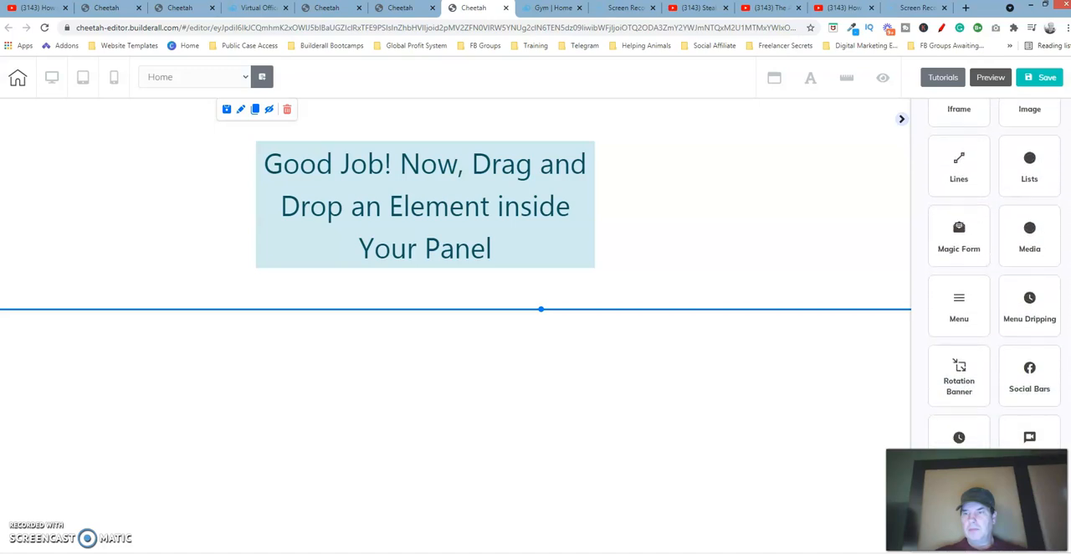
scroll(994, 276, "down", 1)
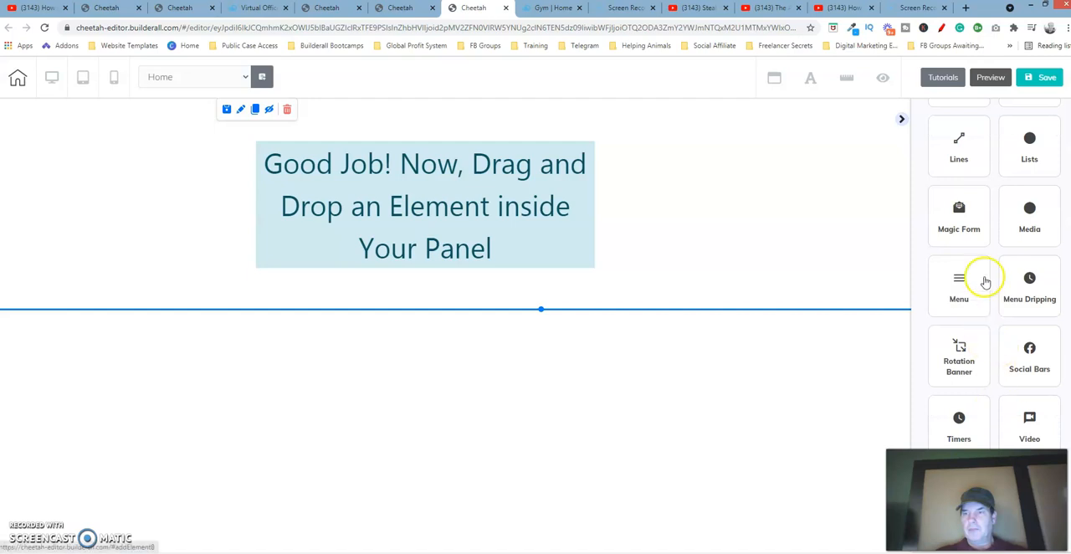
Add the blue horizontal menu element to the empty panel and position it along the panel's top
left_click(957, 286)
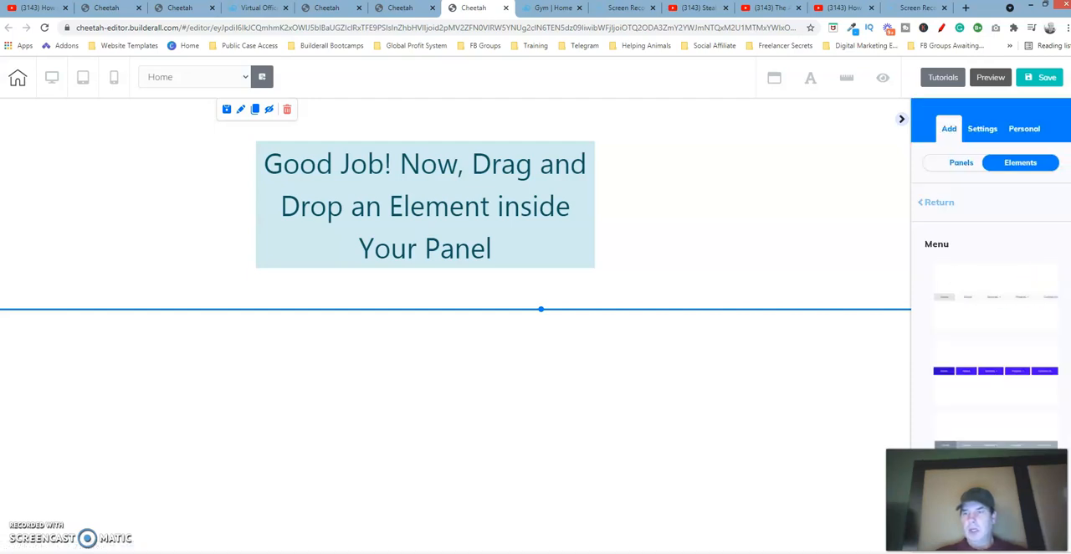
scroll(991, 334, "down", 1)
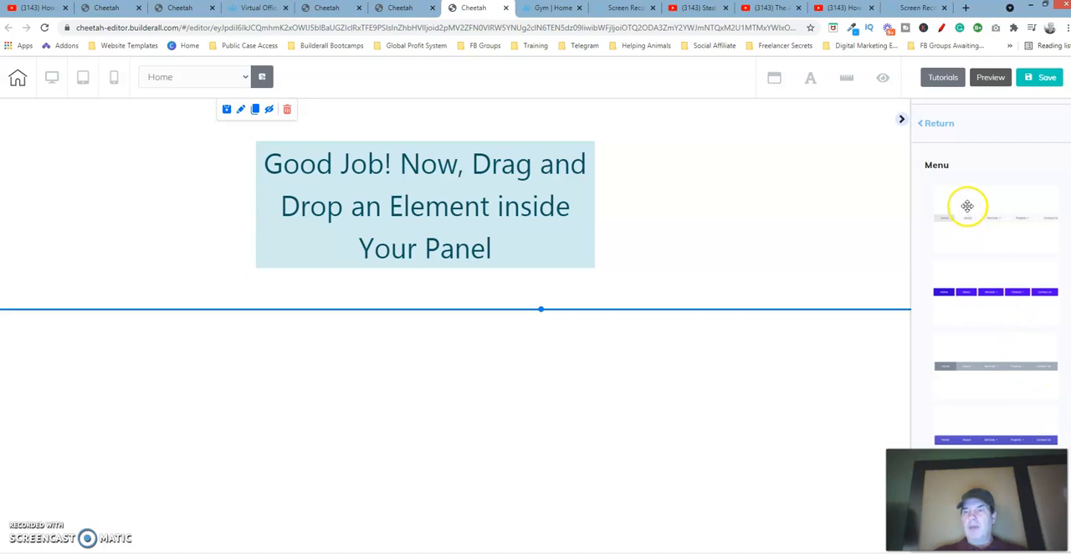
left_click(1007, 291)
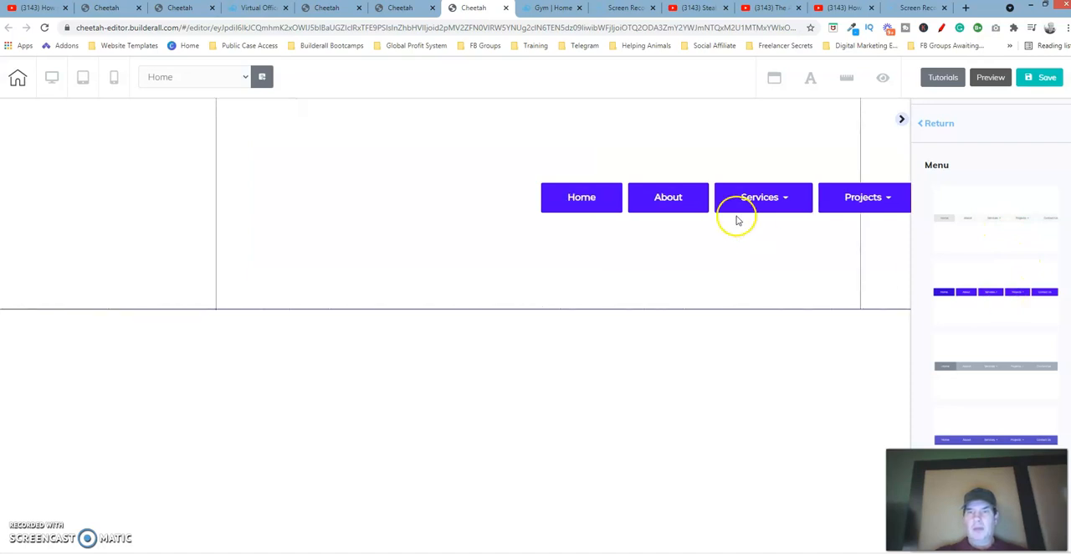
mouse_move(731, 203)
left_click_drag(672, 178, 513, 136)
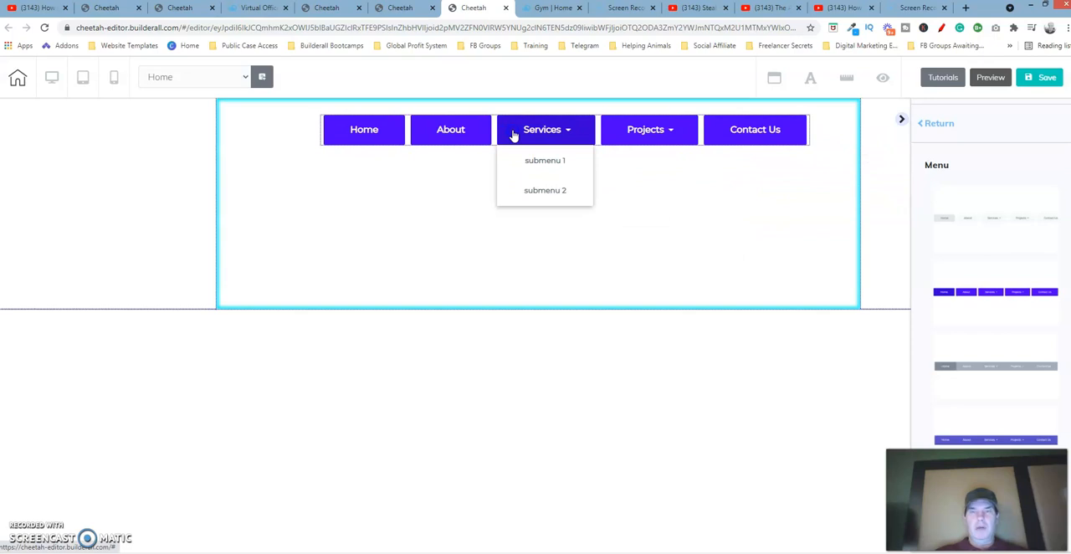
left_click(456, 152)
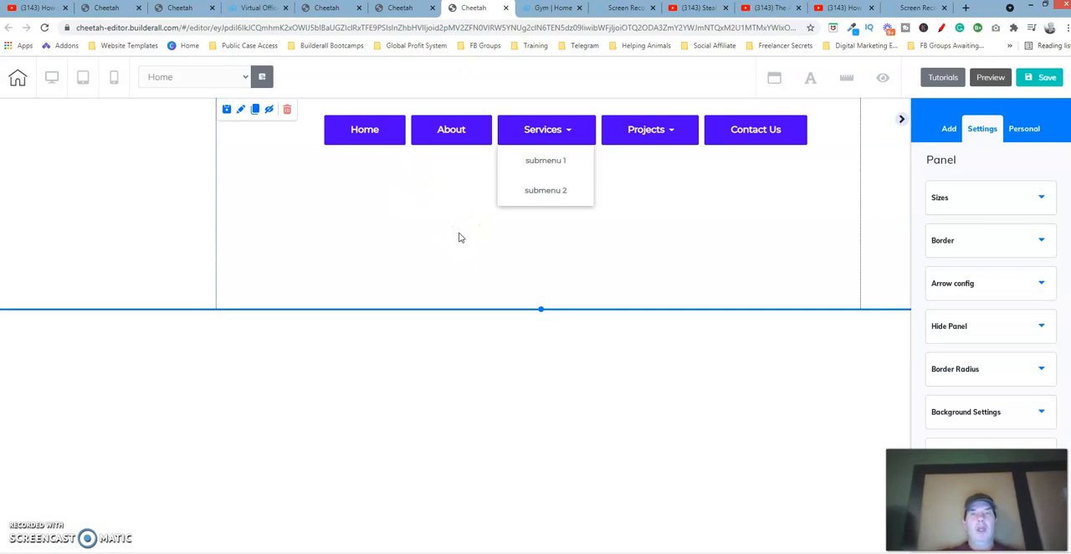
Examine the live site and the template's header menu, opening its general settings for reference
left_click(560, 7)
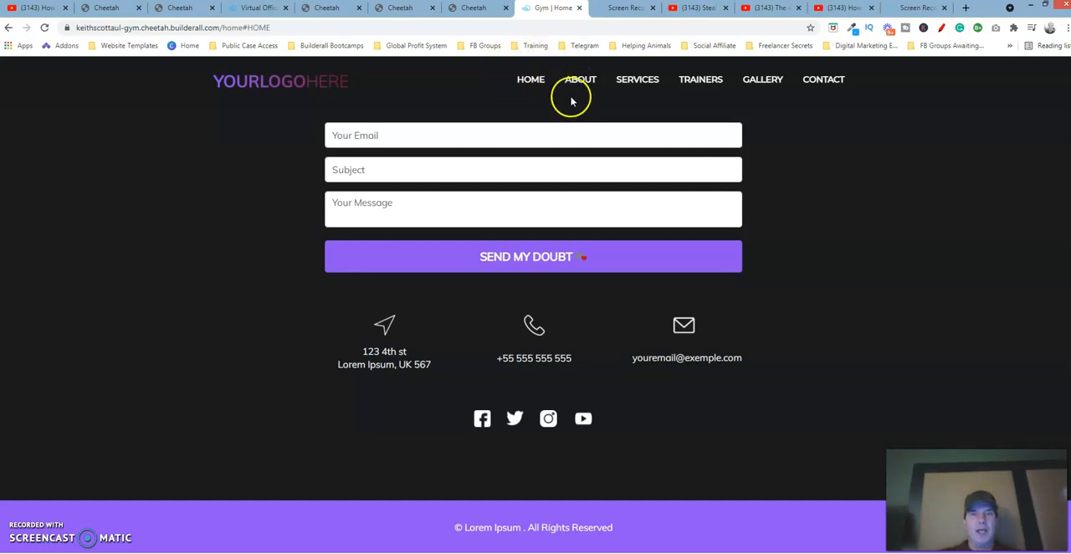
left_click(472, 8)
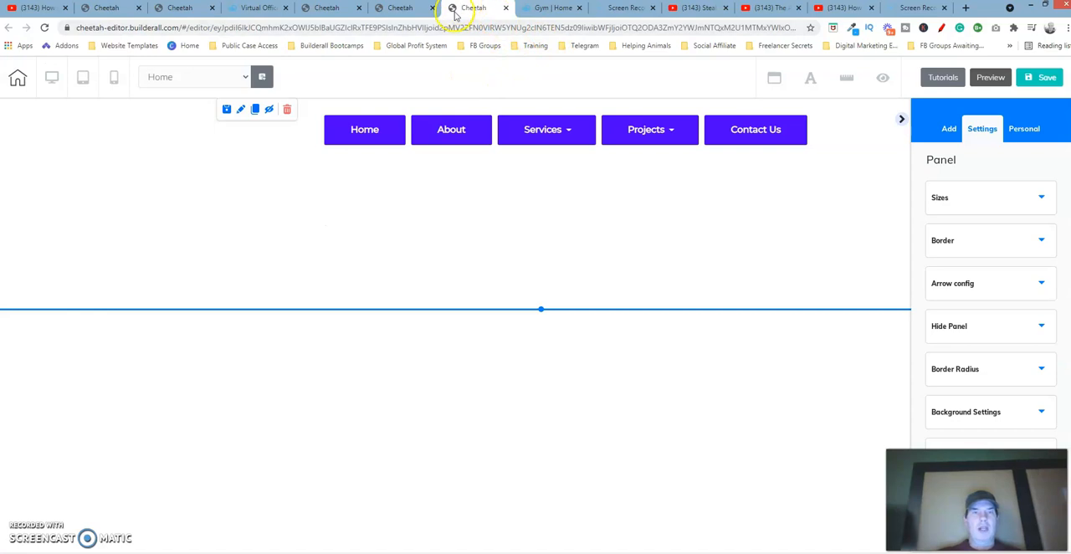
left_click(188, 8)
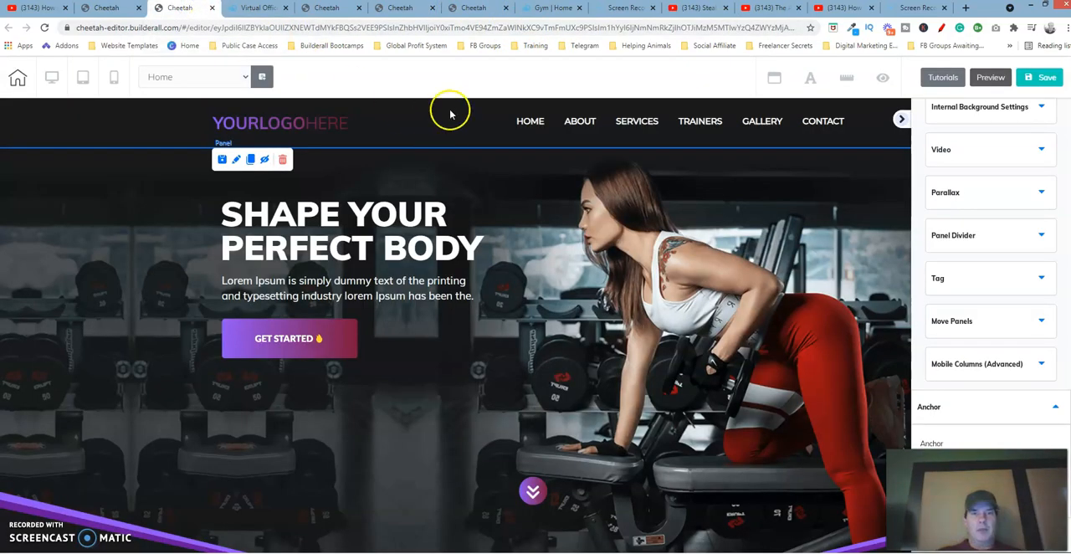
left_click(467, 122)
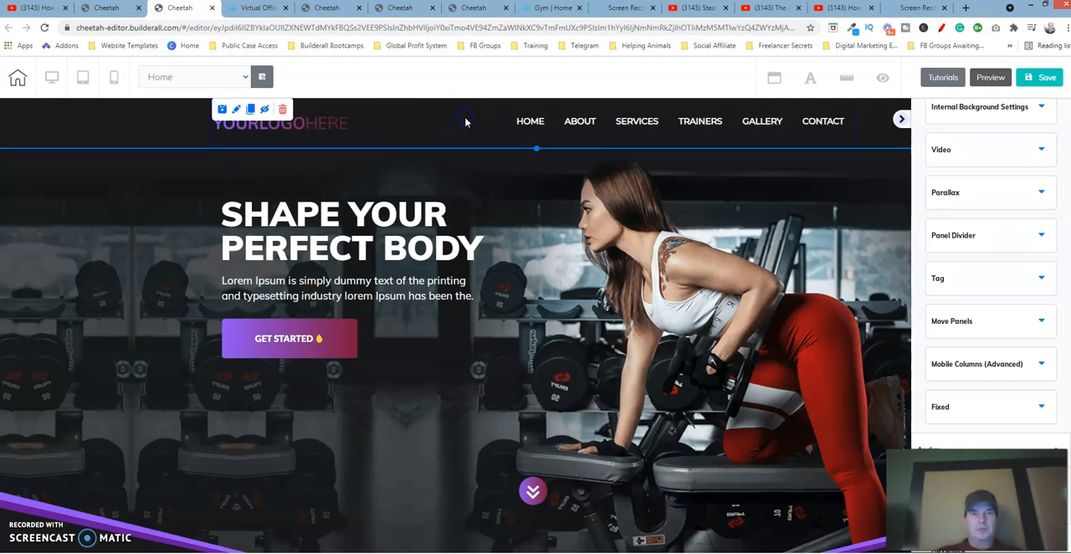
left_click(554, 123)
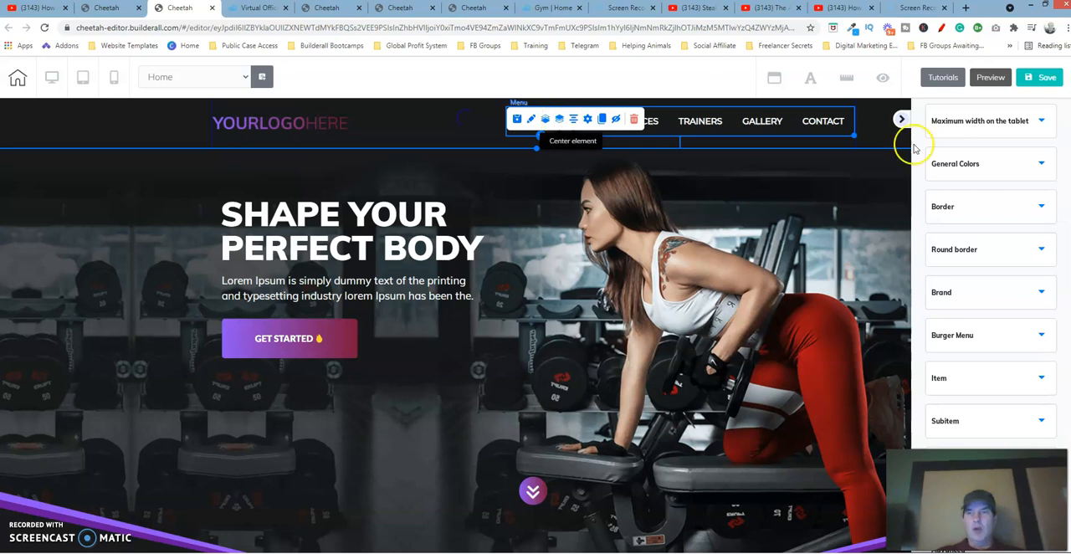
scroll(991, 276, "up", 2)
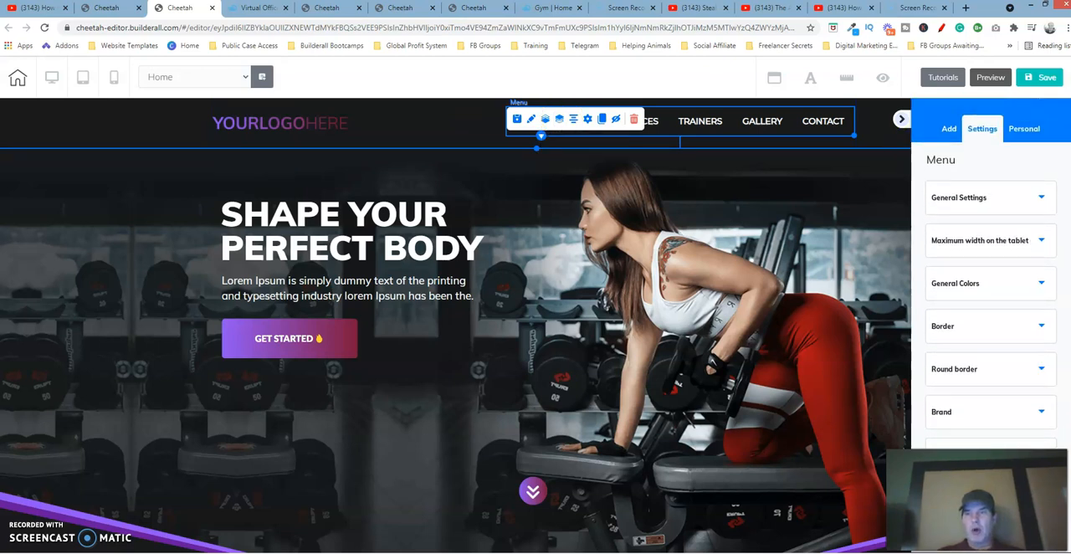
left_click(906, 174)
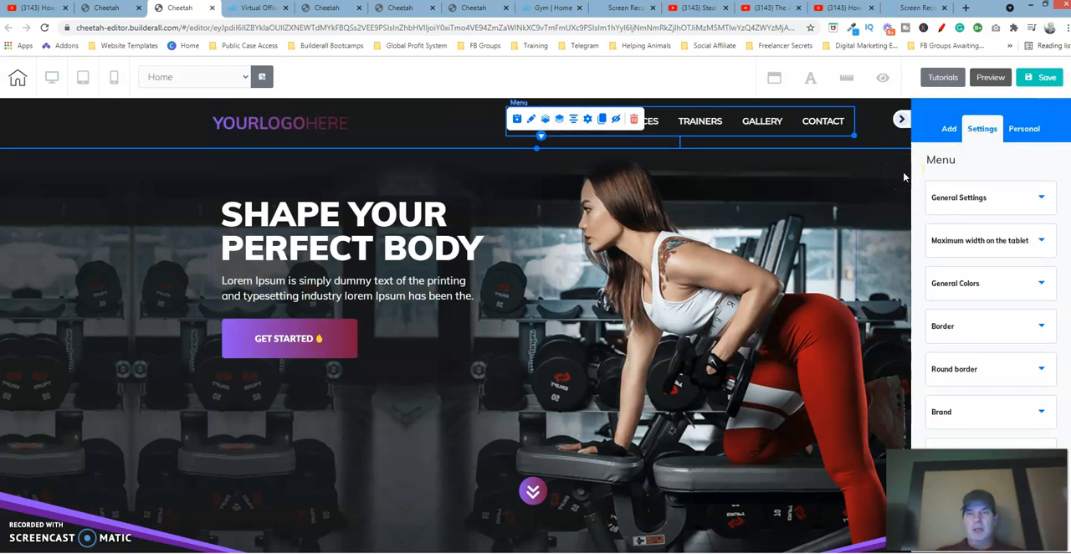
left_click(996, 201)
left_click(996, 201)
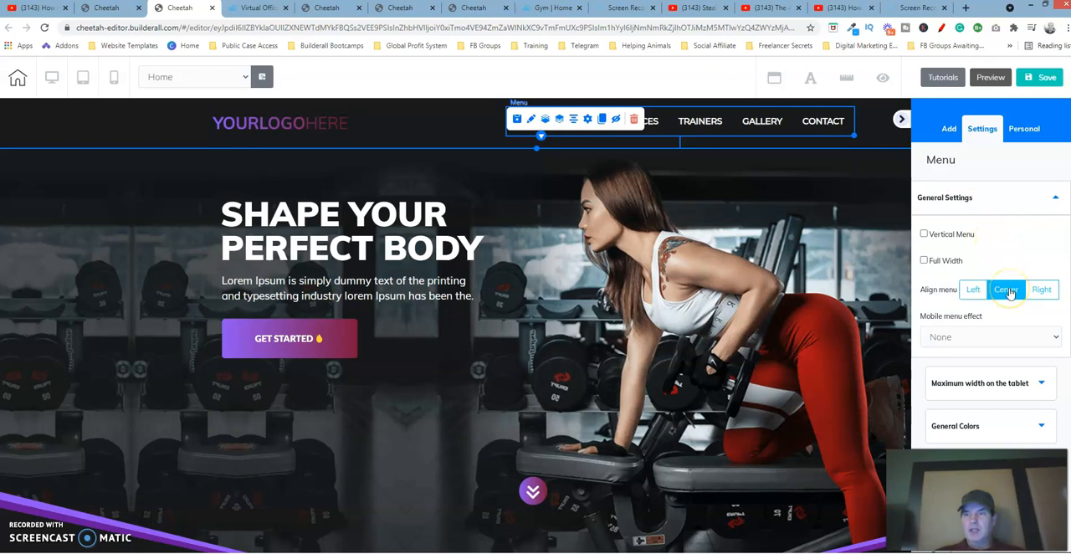
Open the new menu's general settings and set its menu alignment to Center
left_click(400, 8)
left_click(474, 9)
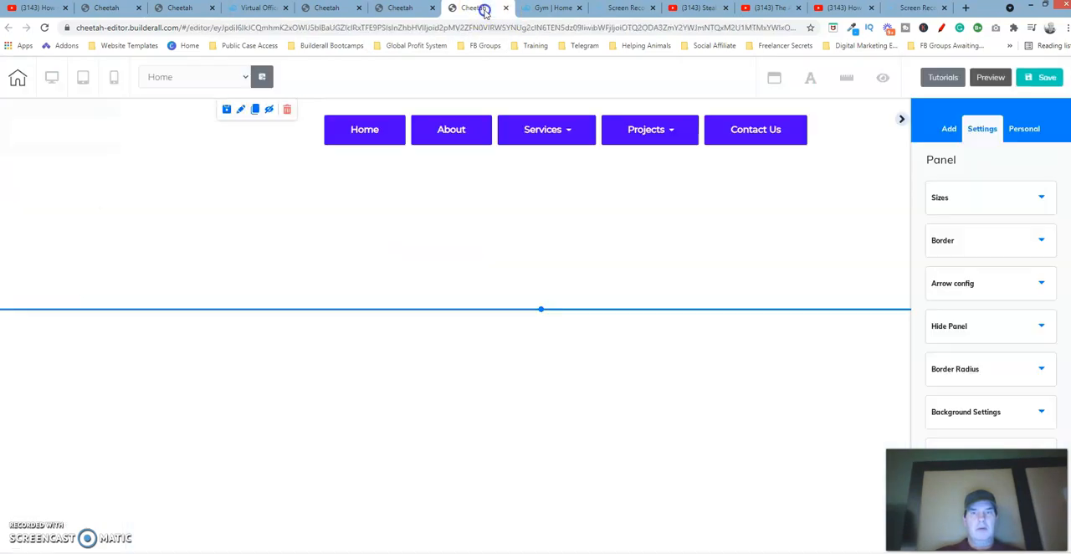
left_click(549, 125)
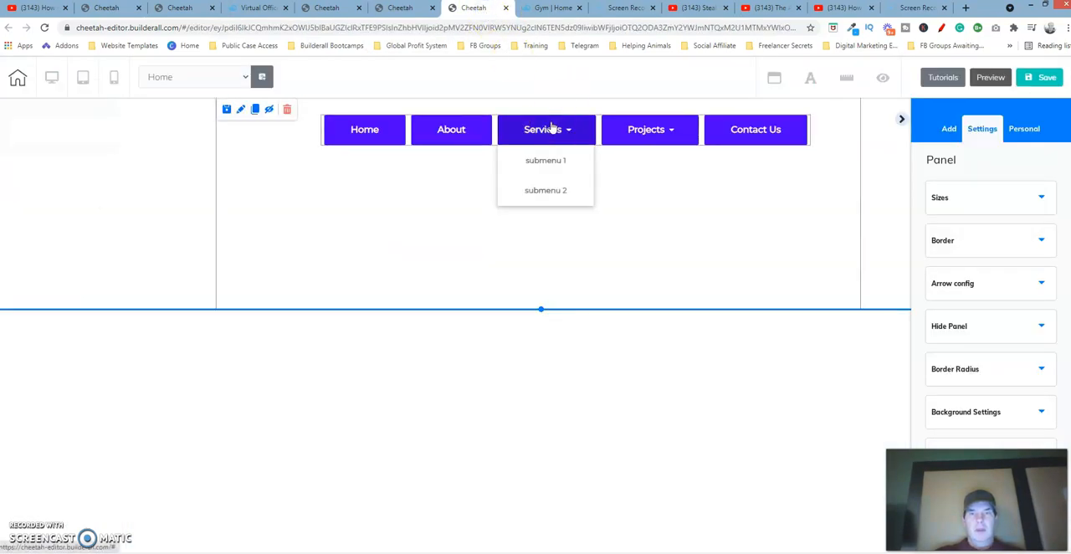
left_click(361, 116)
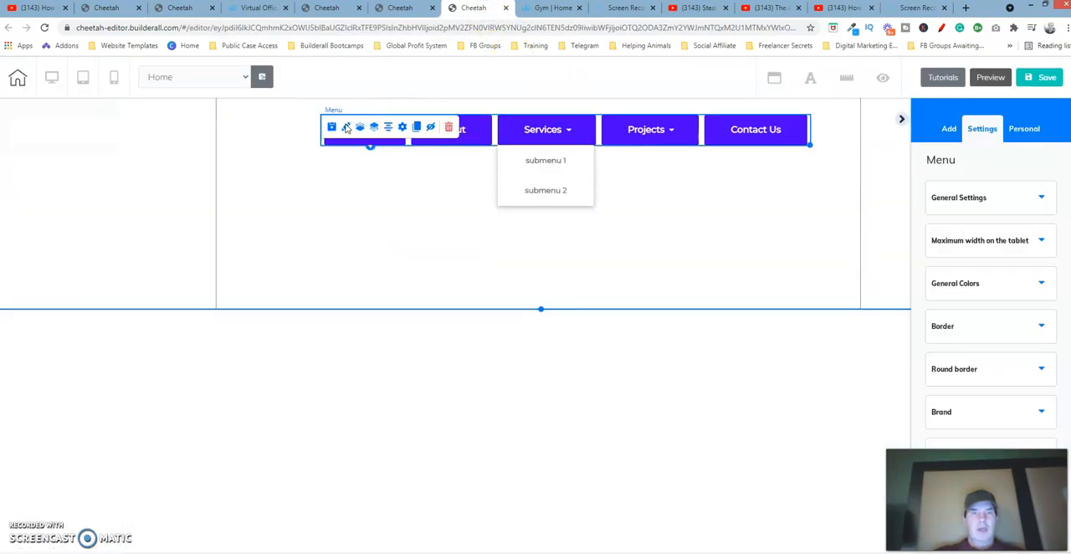
left_click(346, 128)
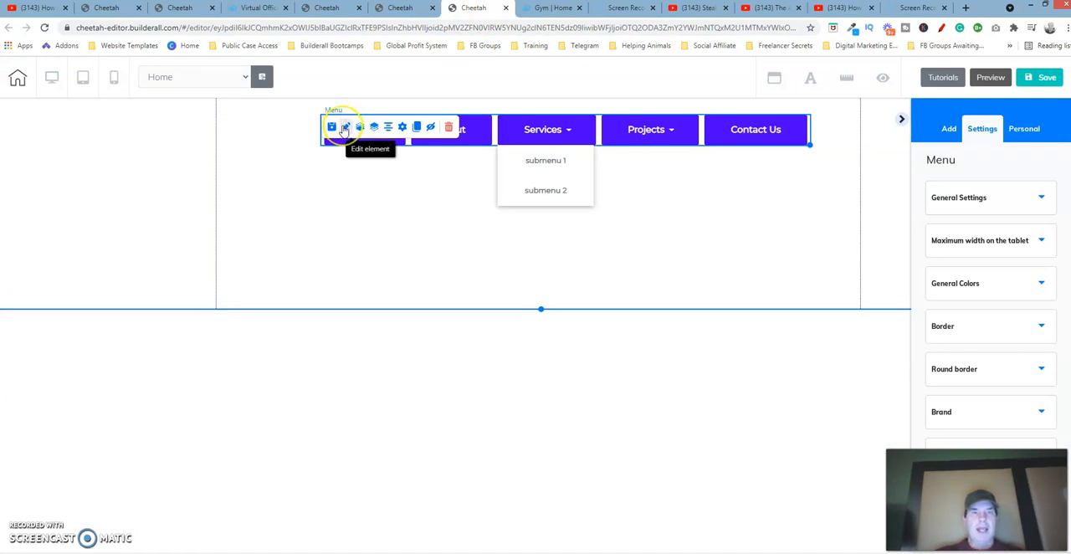
left_click(1041, 198)
left_click(1007, 290)
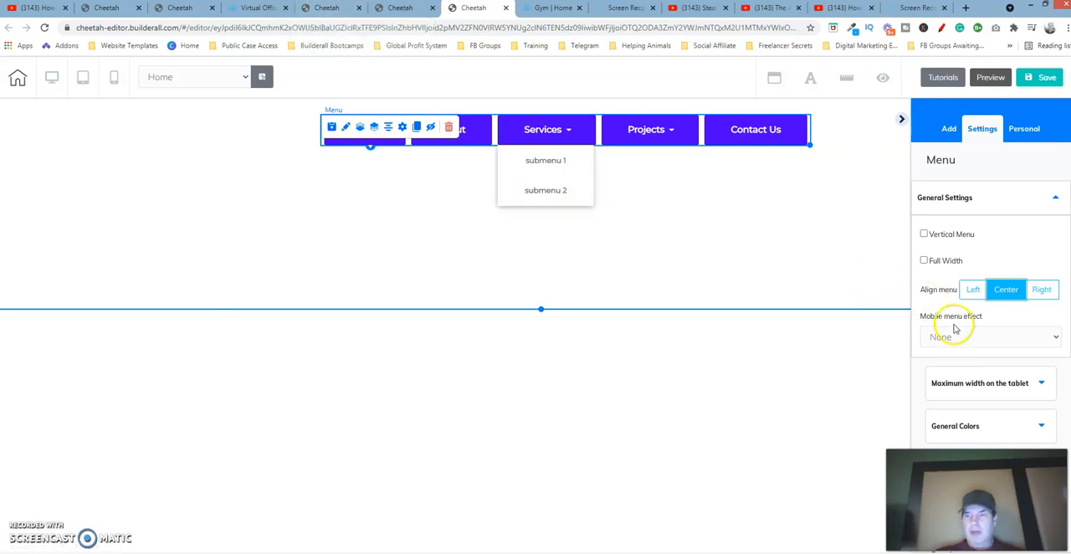
Examine the template header menu's general color and background color settings
left_click(261, 9)
left_click(325, 7)
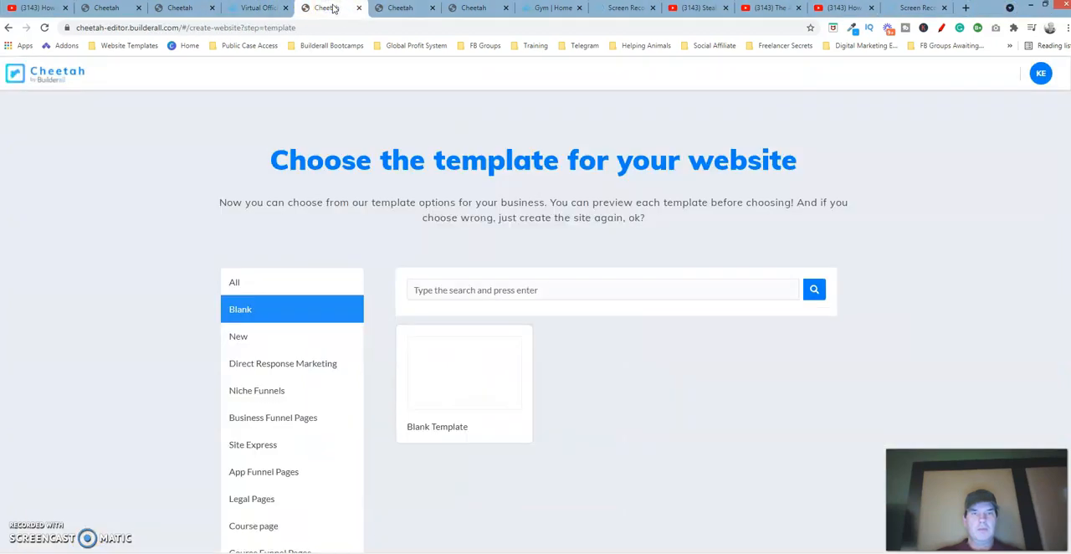
left_click(405, 9)
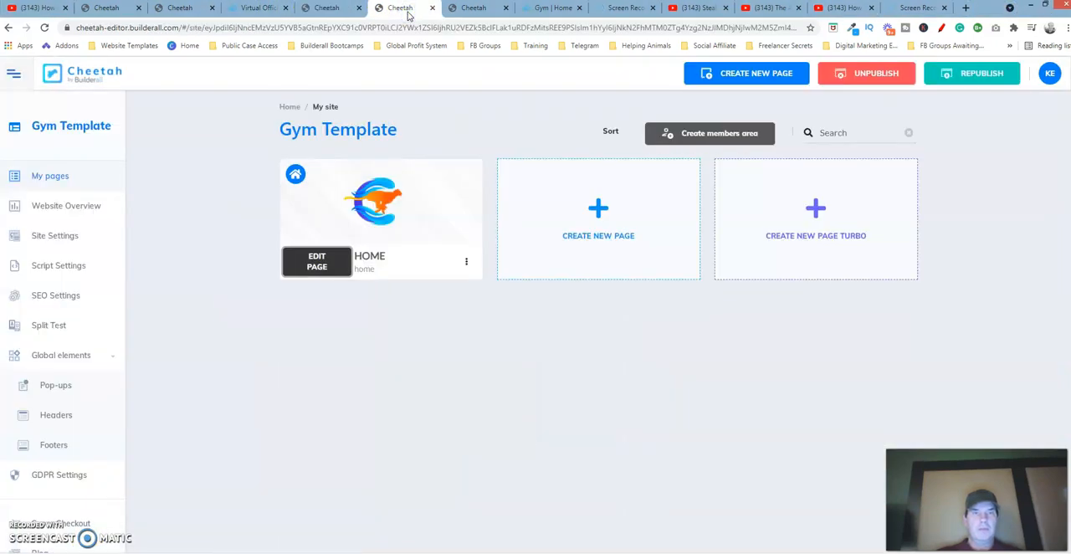
left_click(181, 8)
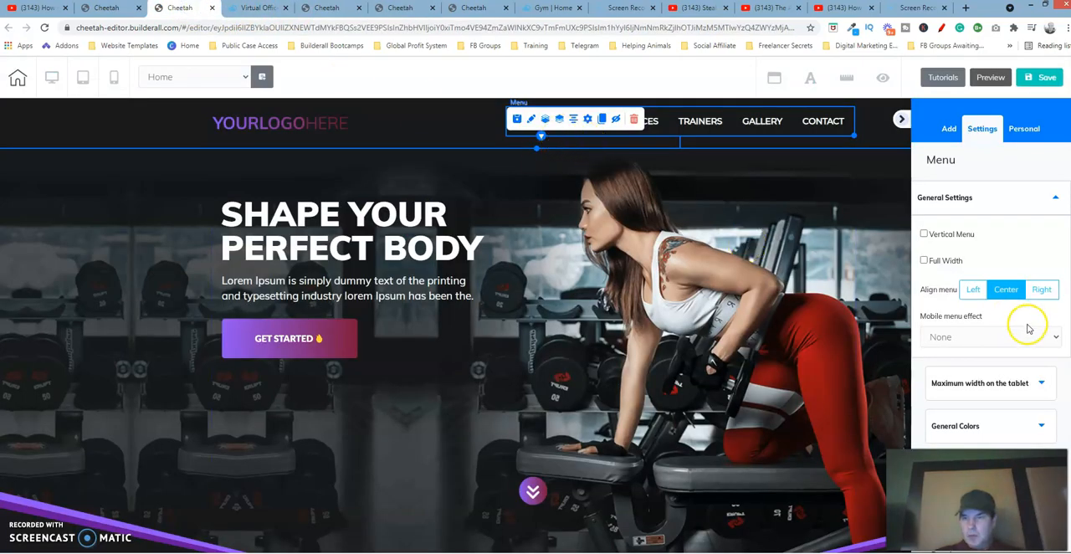
scroll(1029, 329, "down", 2)
scroll(991, 276, "down", 2)
left_click(1028, 187)
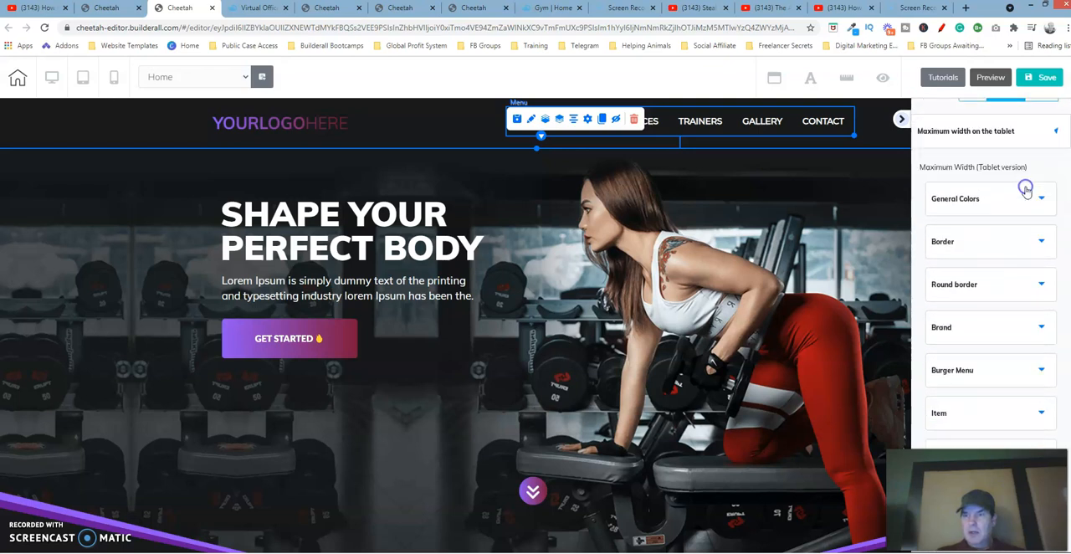
scroll(1026, 191, "down", 1)
scroll(991, 268, "up", 3)
scroll(991, 268, "down", 2)
left_click(1013, 156)
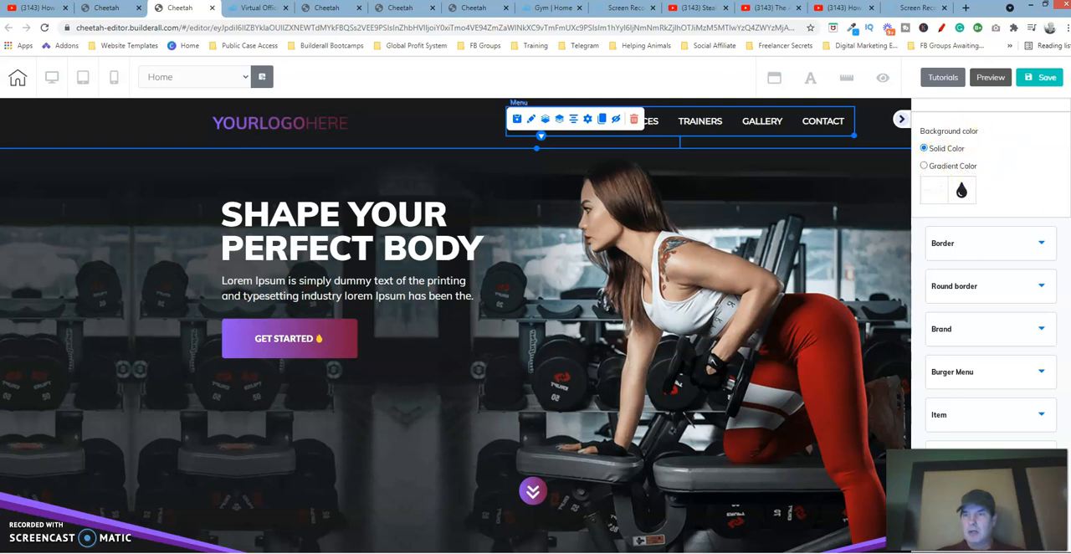
scroll(1021, 222, "down", 2)
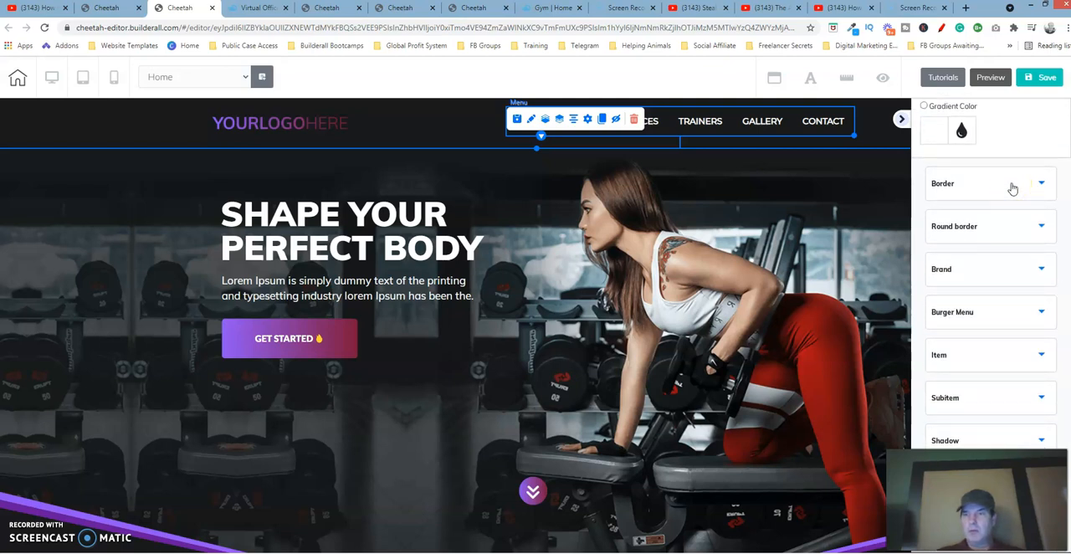
scroll(992, 251, "up", 3)
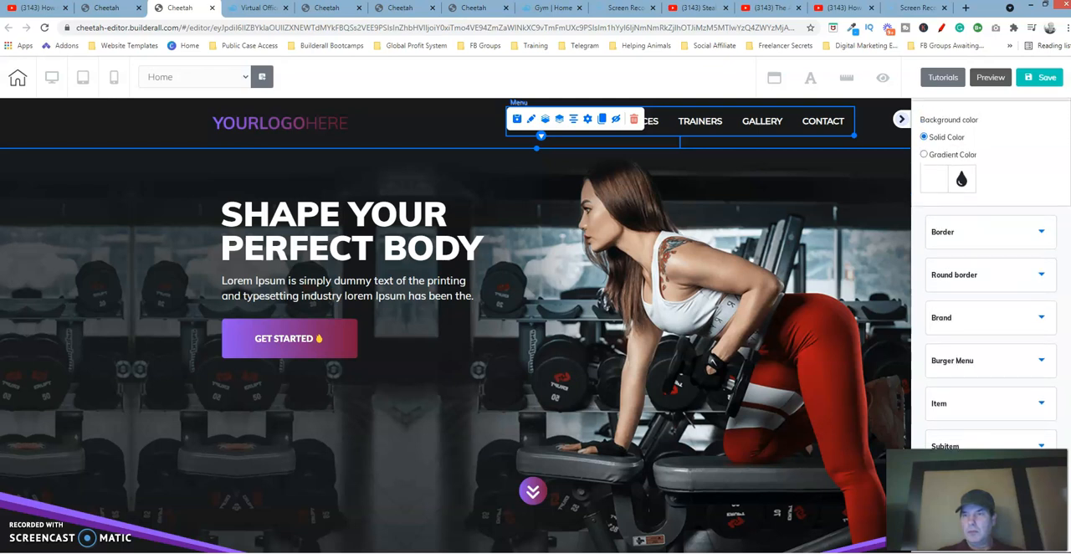
left_click(930, 240)
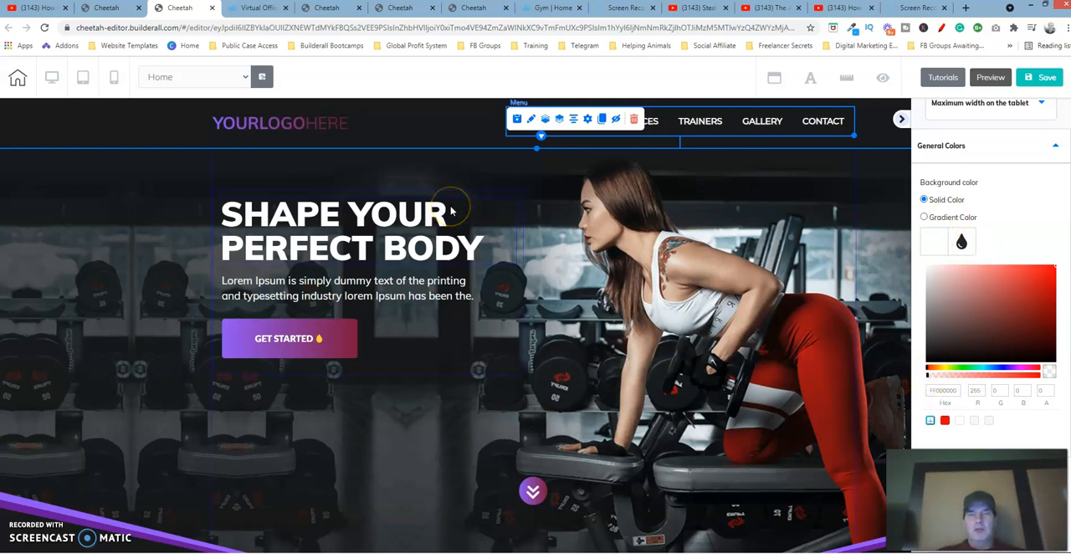
Examine the template header panel's background settings and its solid background color
left_click(433, 128)
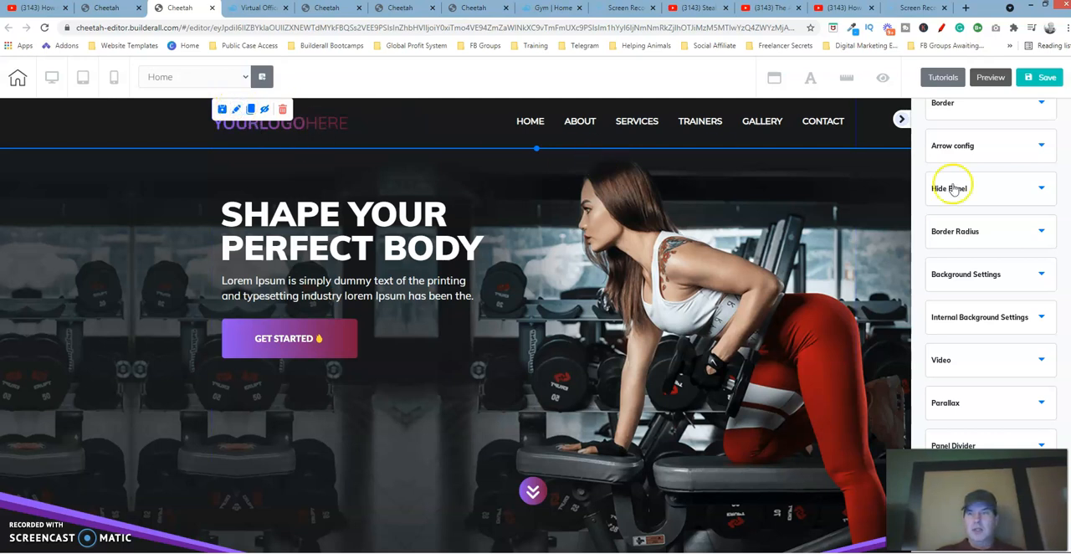
scroll(1038, 193, "up", 3)
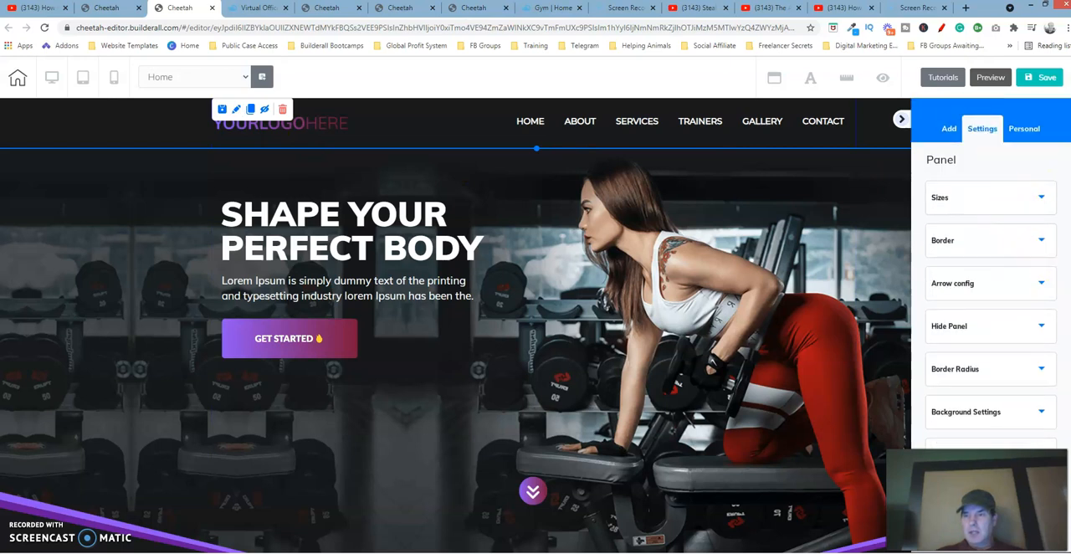
left_click(1018, 411)
scroll(988, 276, "down", 5)
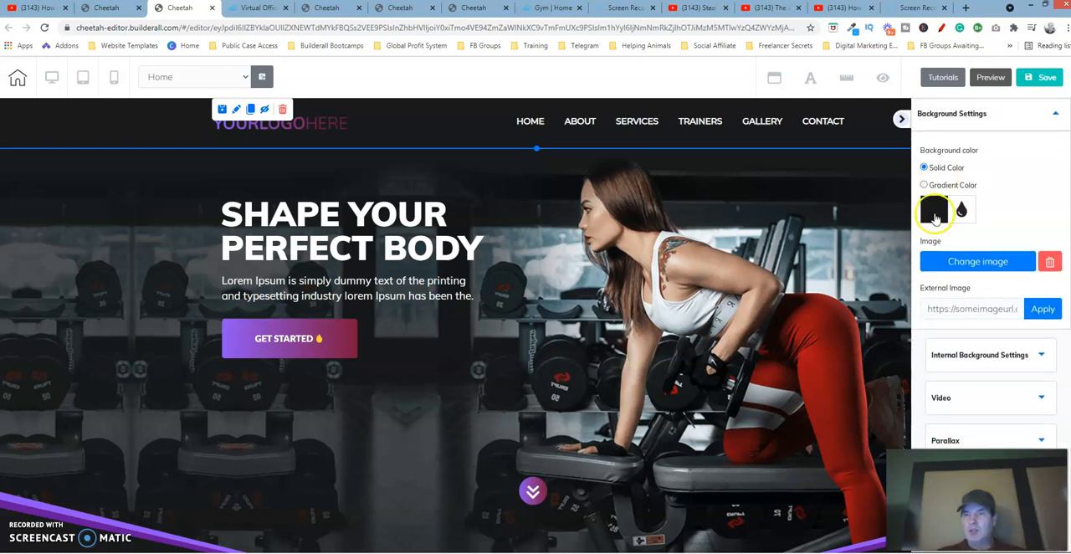
left_click(936, 216)
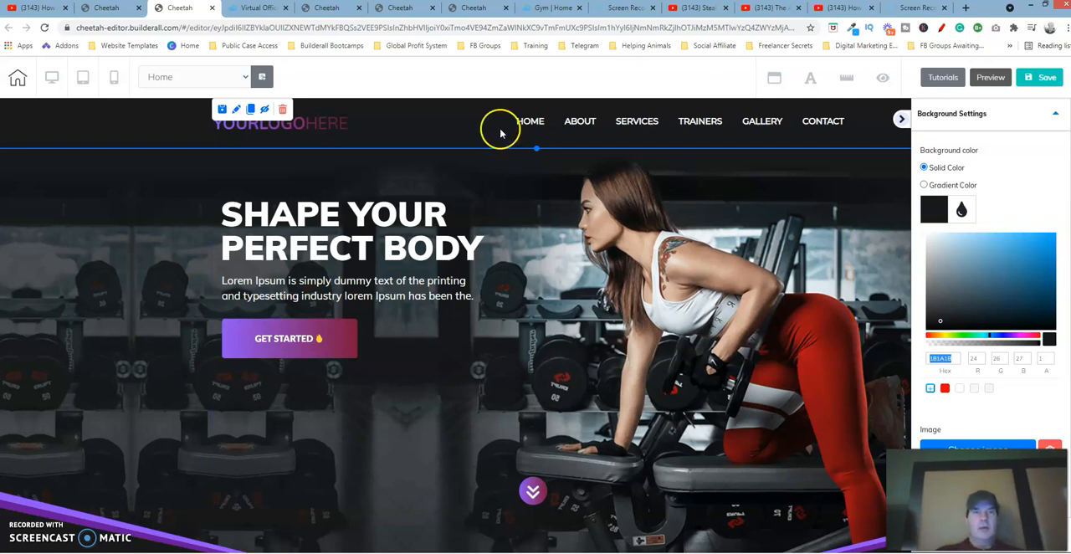
Switch to the new site's editor and set the header panel's solid background color to hex 181A1B
left_click(466, 9)
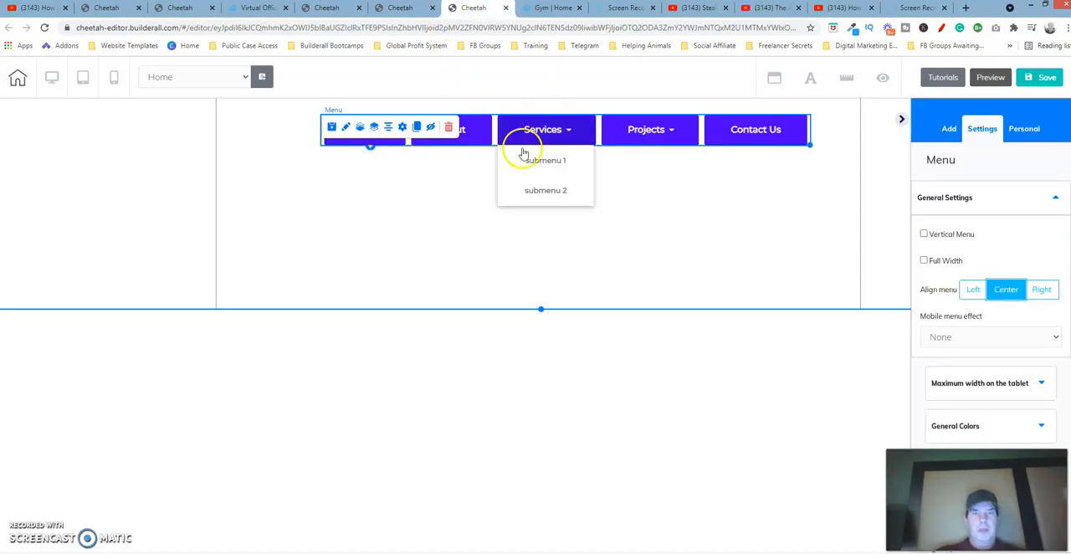
left_click(285, 130)
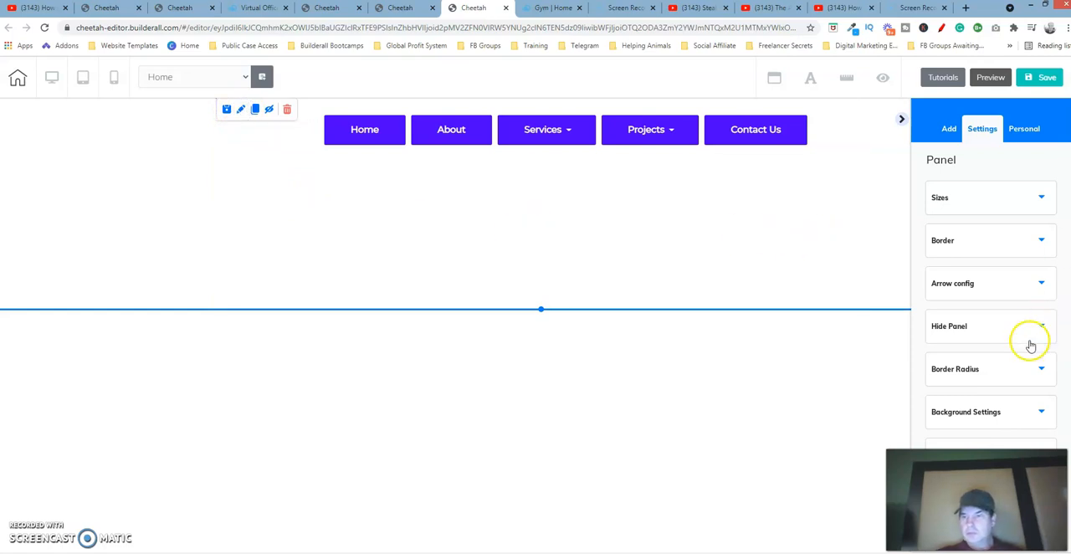
left_click(1021, 418)
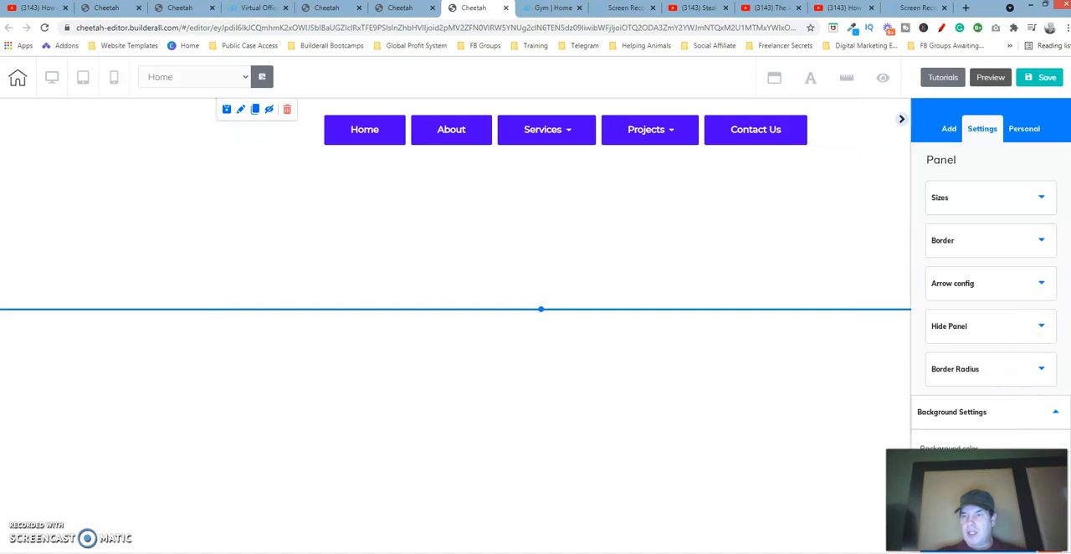
scroll(987, 276, "down", 3)
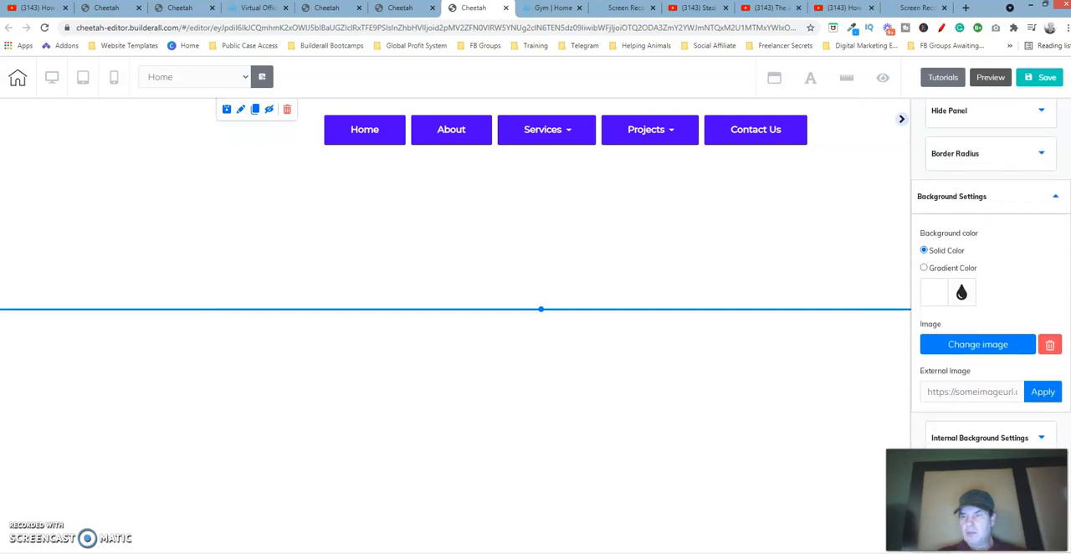
left_click(933, 274)
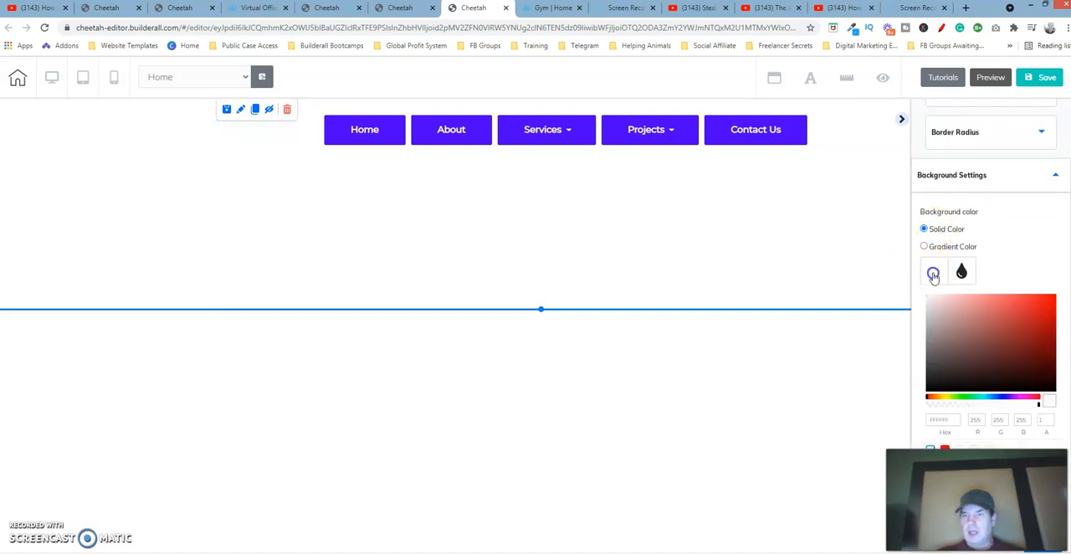
left_click_drag(956, 418, 912, 421)
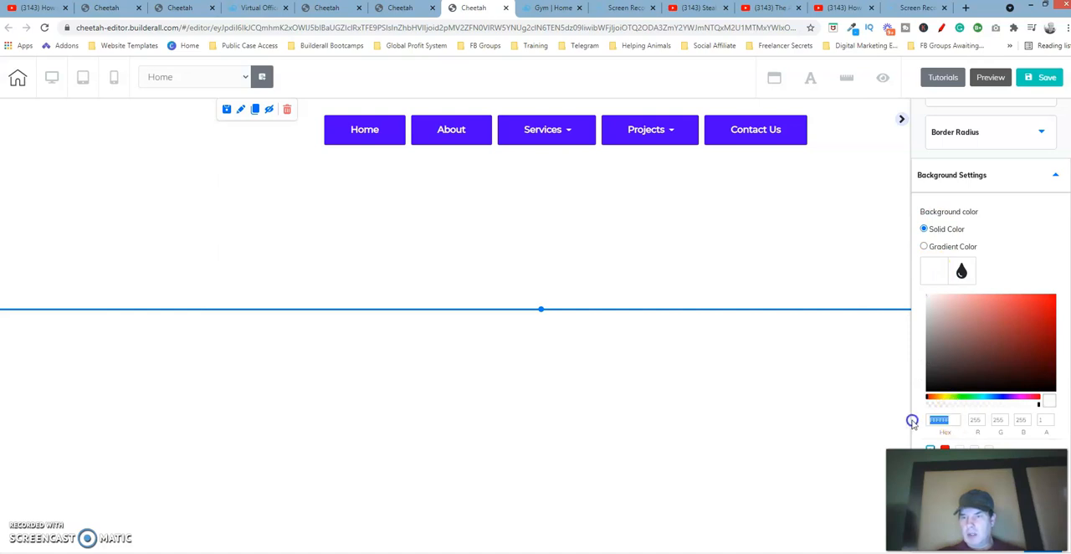
type("181A1B")
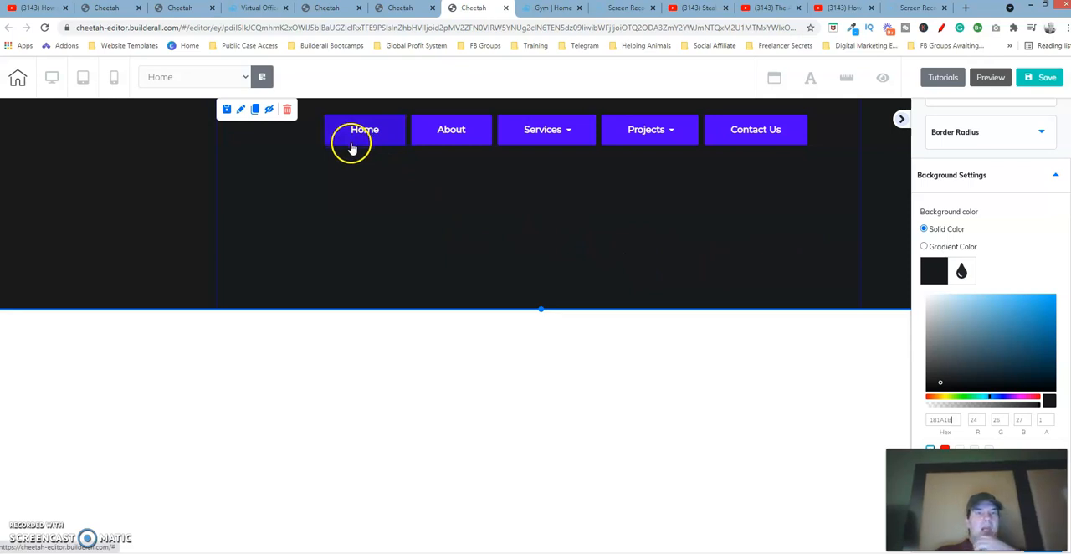
Examine the template header menu's general settings and its general background color
left_click(328, 10)
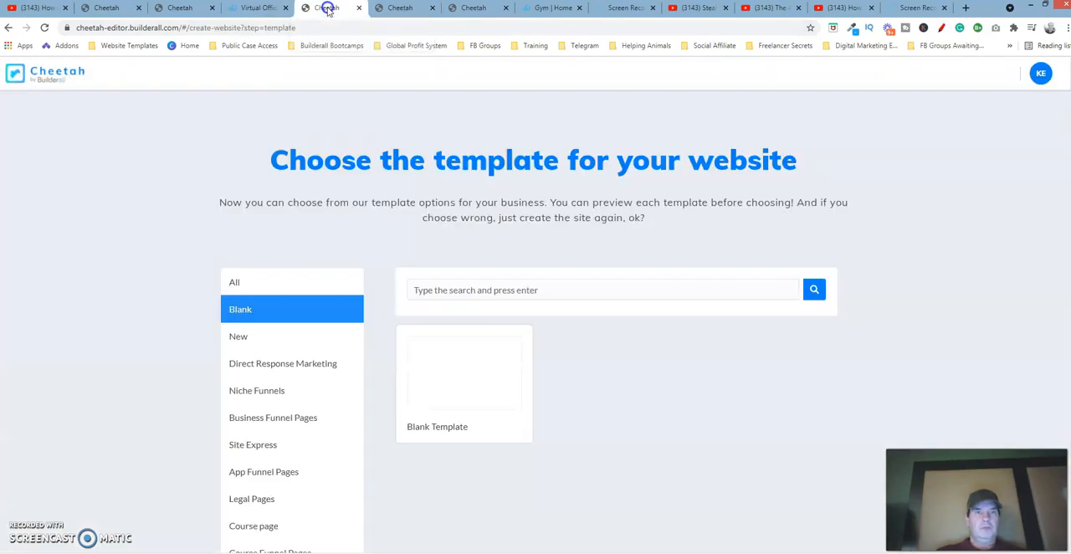
left_click(251, 8)
left_click(194, 10)
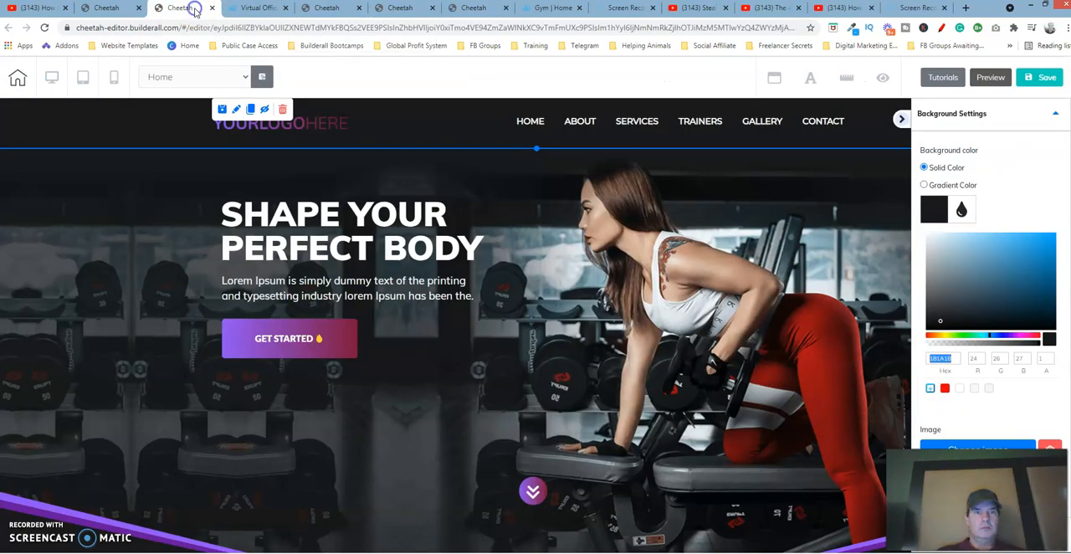
left_click(467, 136)
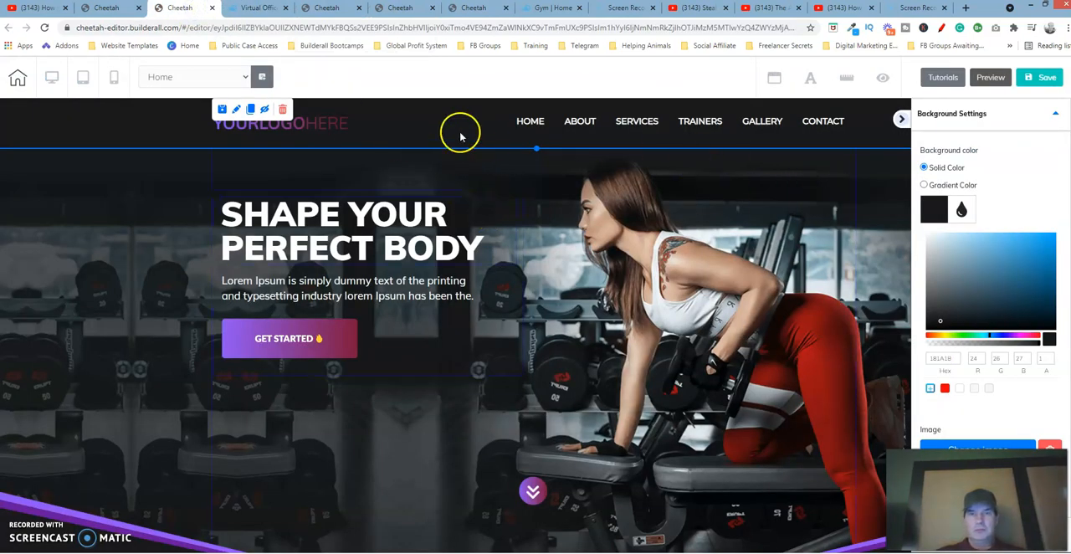
left_click(536, 121)
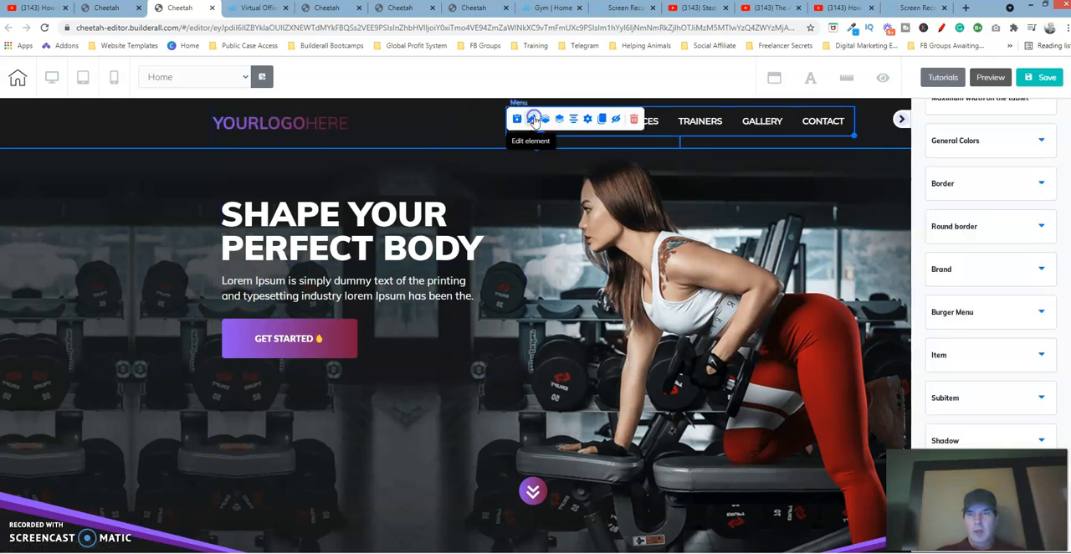
scroll(991, 277, "up", 1)
scroll(991, 276, "up", 2)
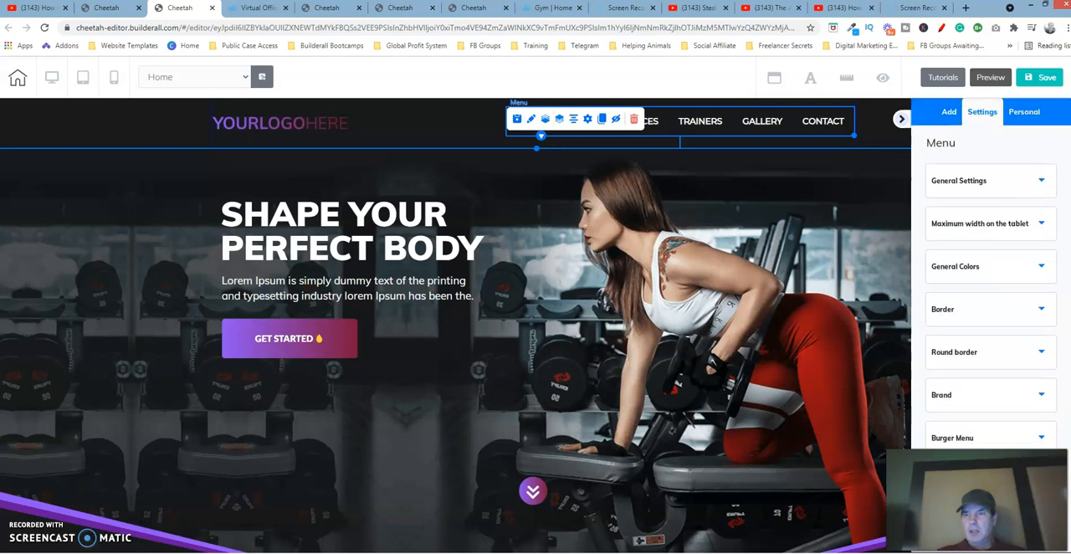
left_click(1039, 182)
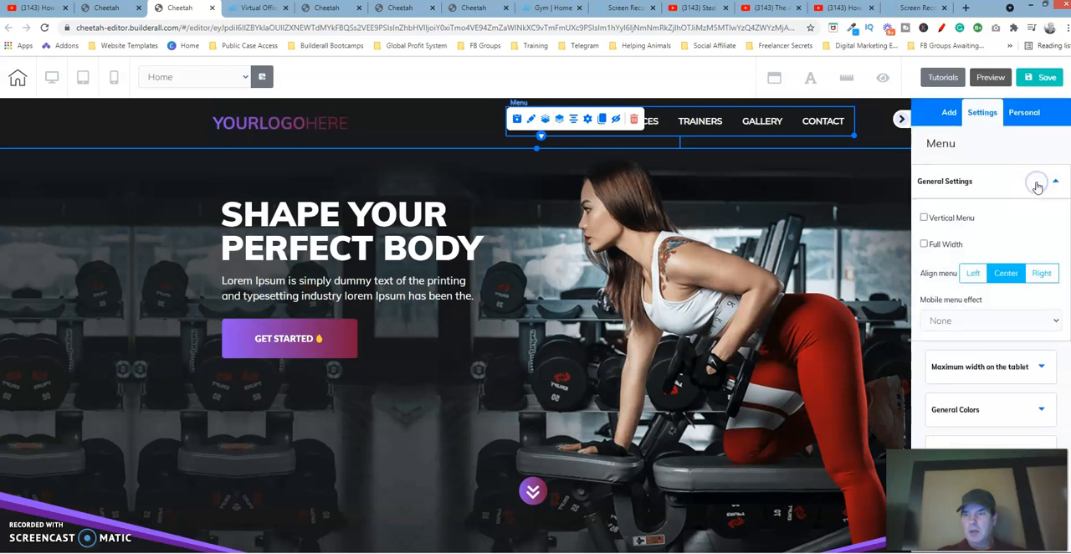
left_click(1037, 182)
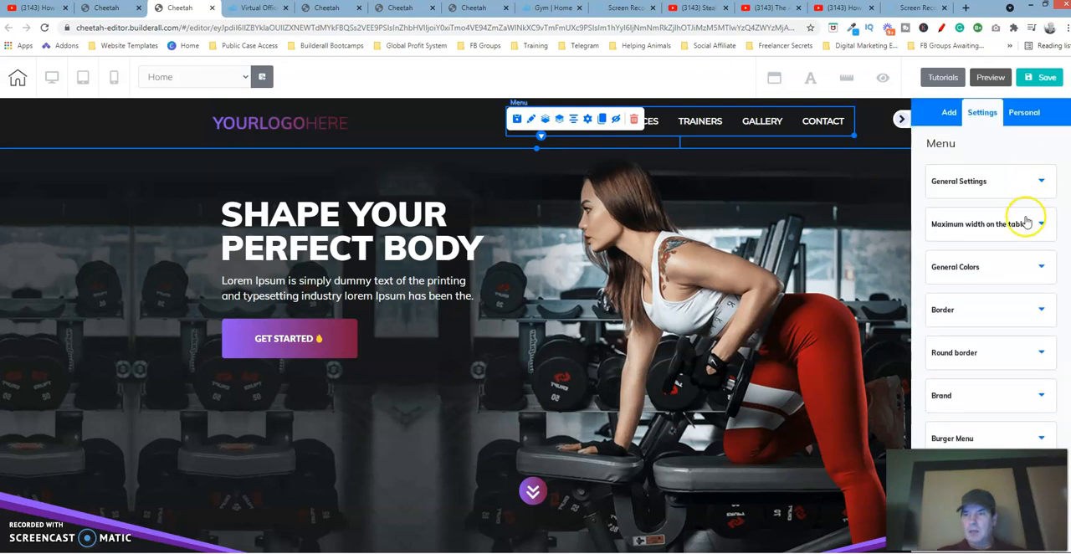
left_click(1026, 266)
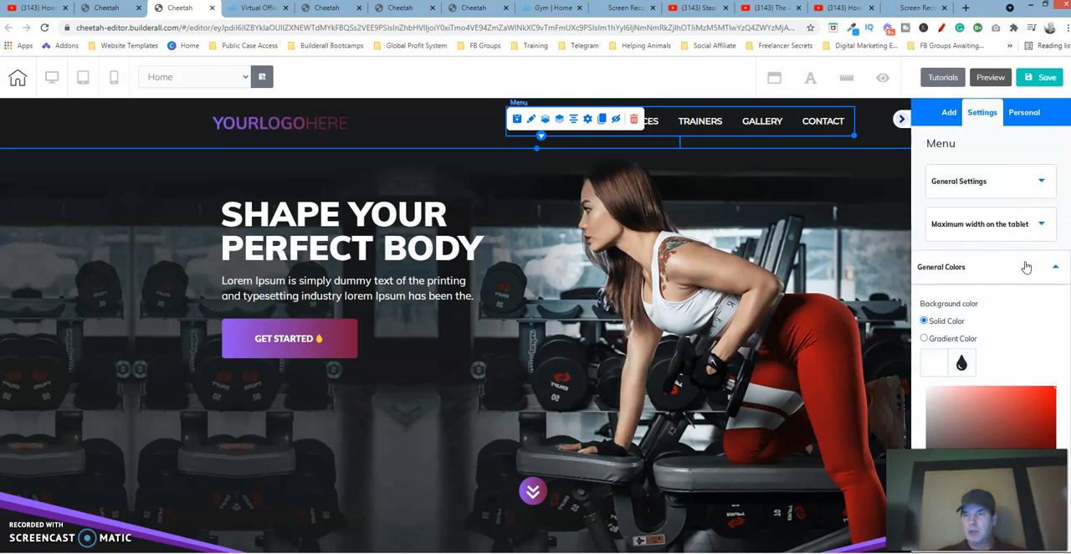
left_click(927, 374)
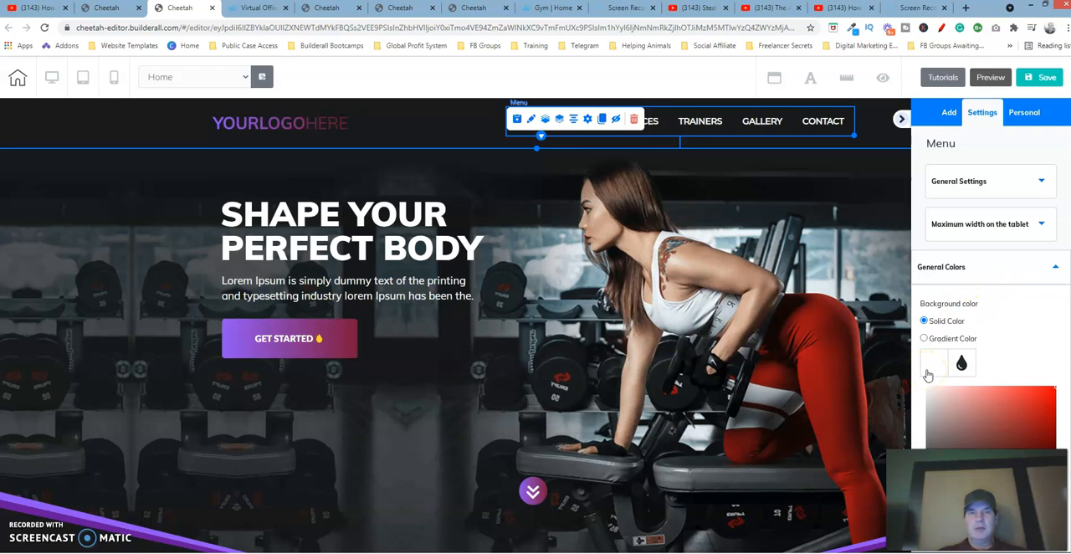
left_click(430, 79)
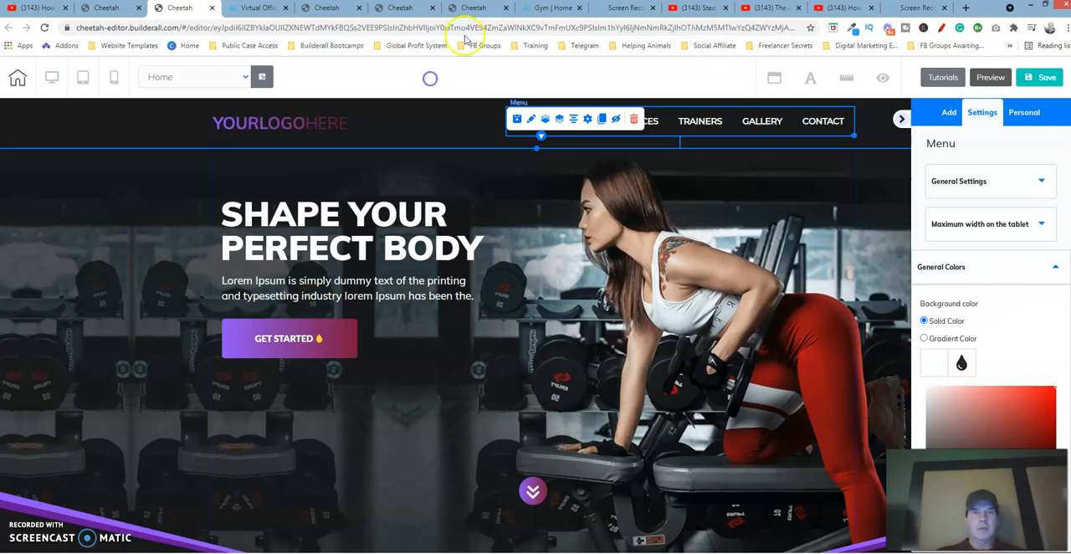
Set the new menu's general background color to fully transparent, with alpha 0
left_click(470, 8)
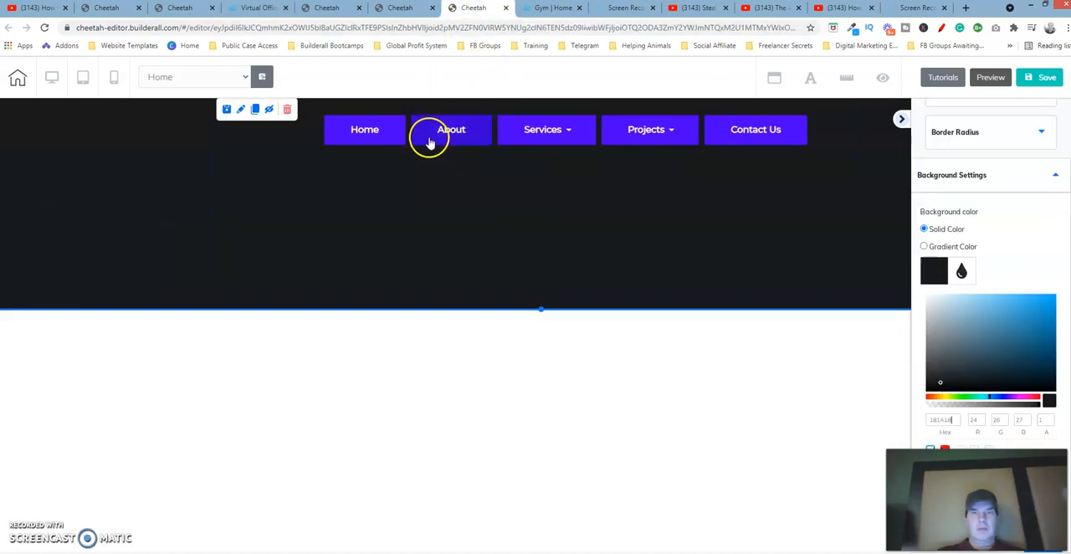
left_click(352, 124)
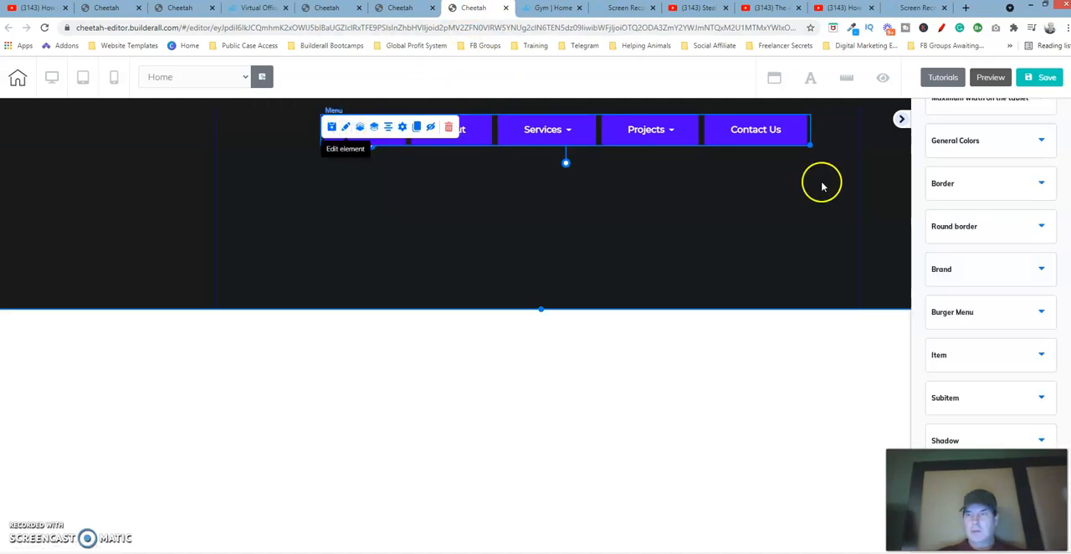
left_click(1031, 145)
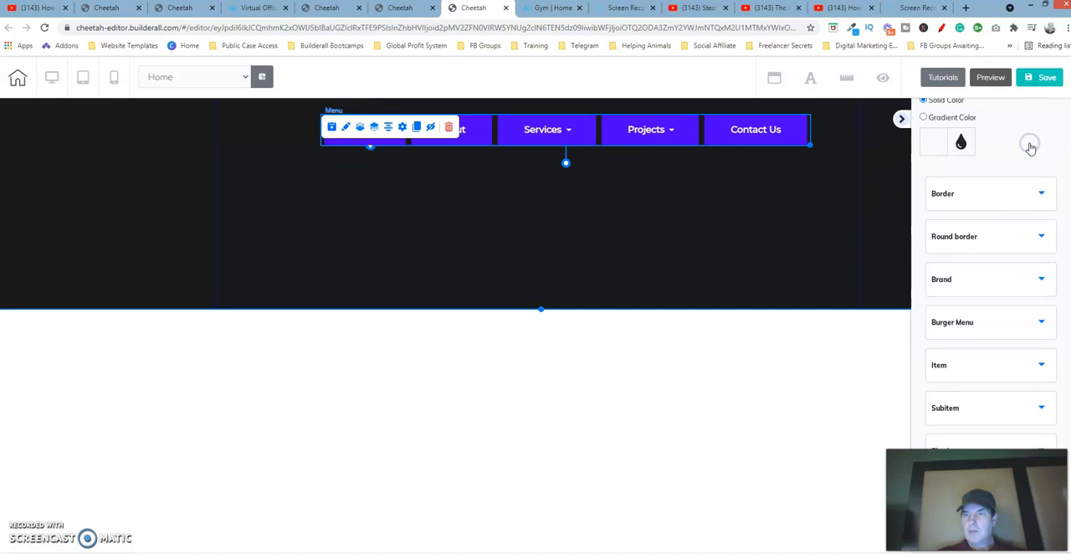
left_click(928, 145)
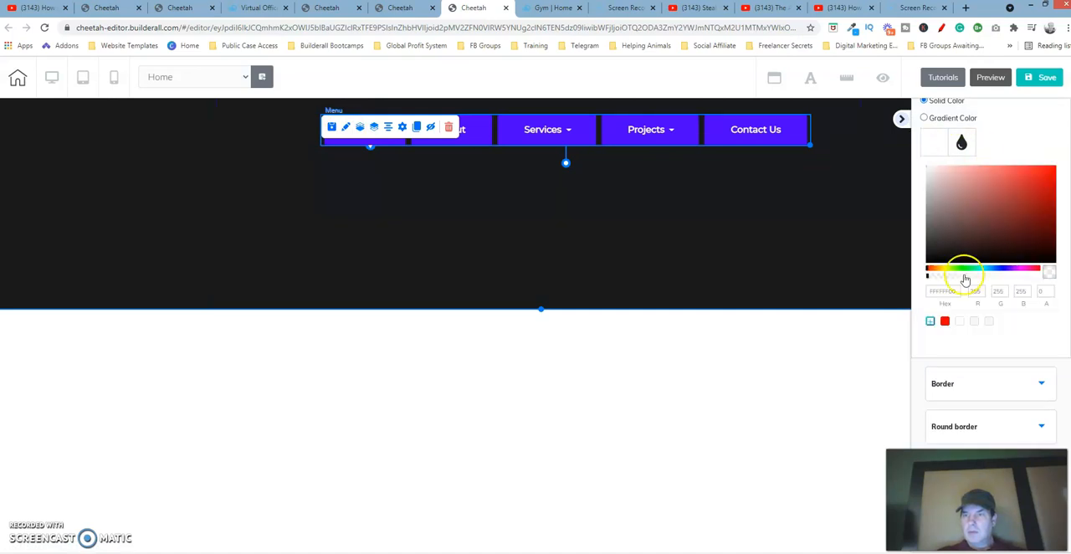
left_click(928, 278)
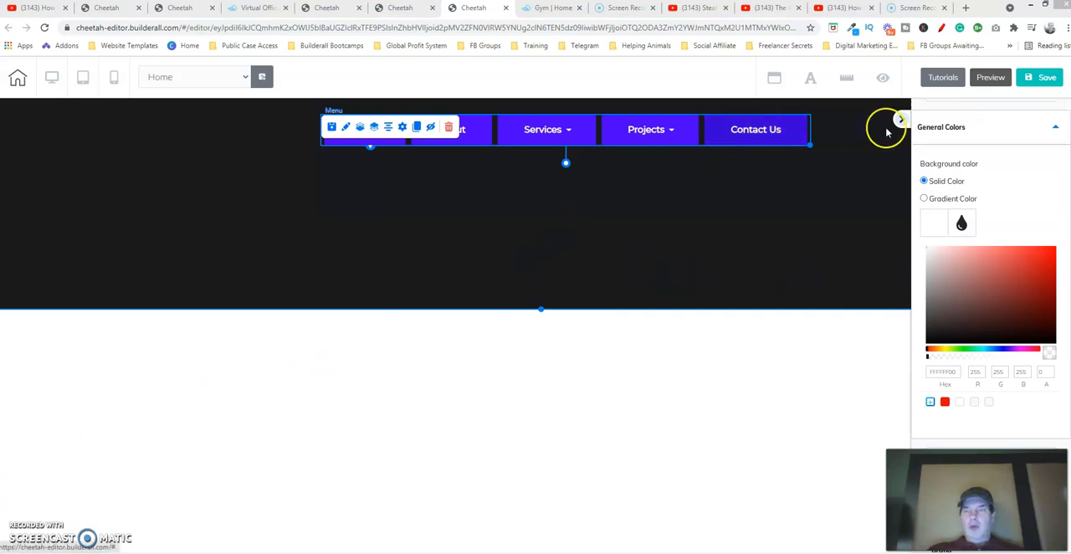
left_click(1045, 127)
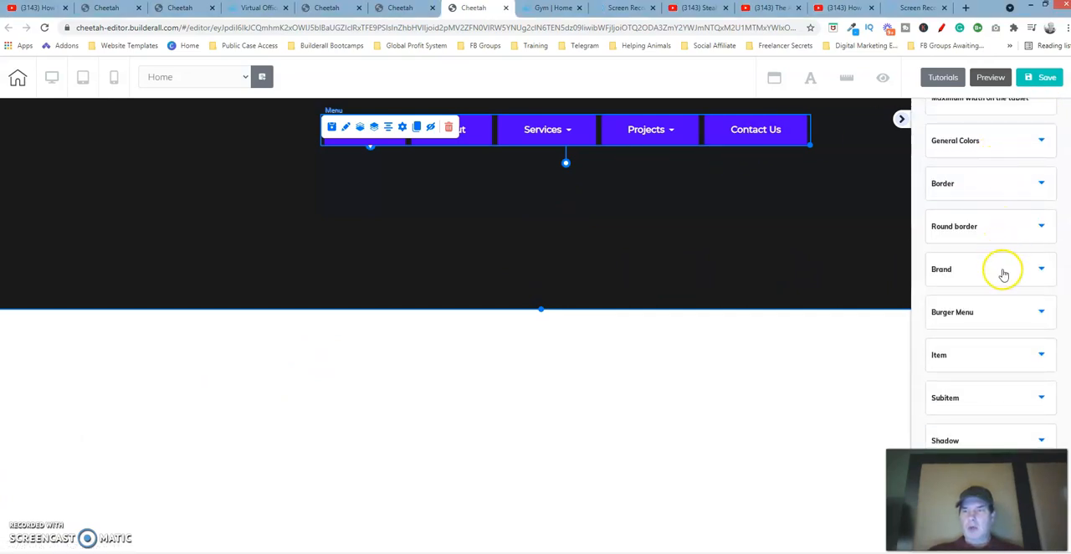
Set the new menu's burger menu position to Center
left_click(1027, 313)
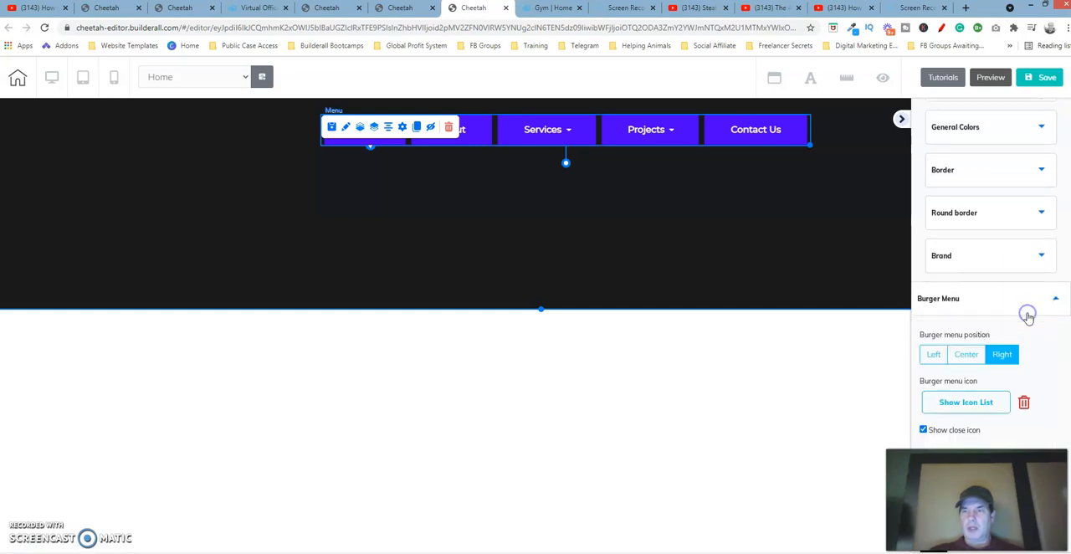
left_click(968, 356)
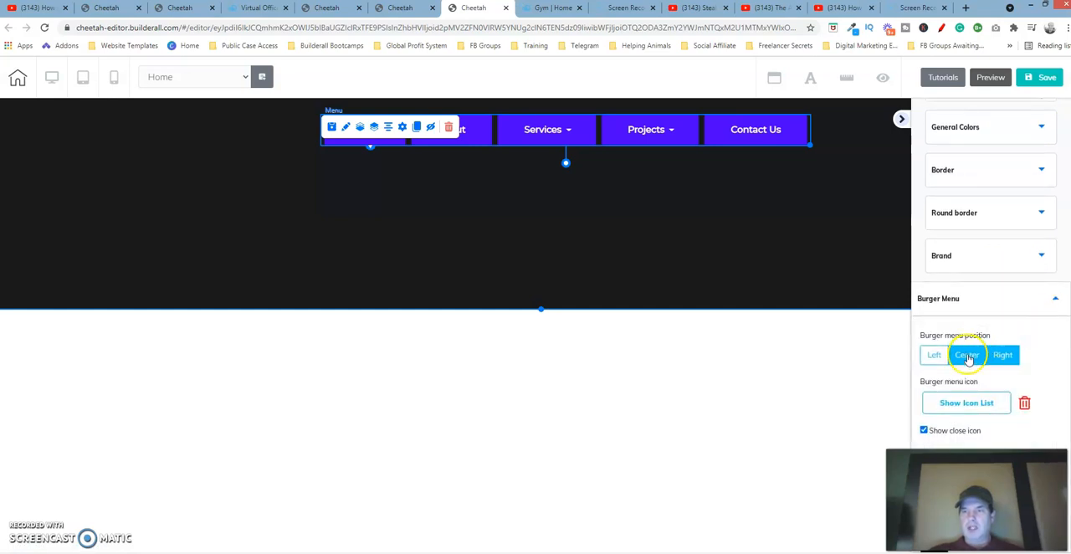
left_click(968, 357)
scroll(991, 273, "down", 2)
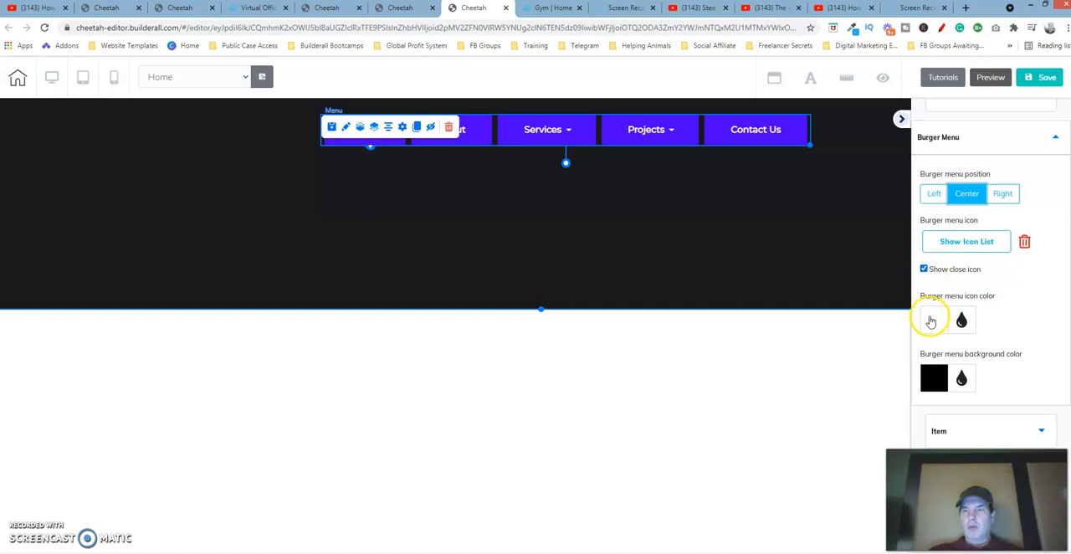
Set the burger menu icon color to black and the burger menu background color to white
left_click(930, 320)
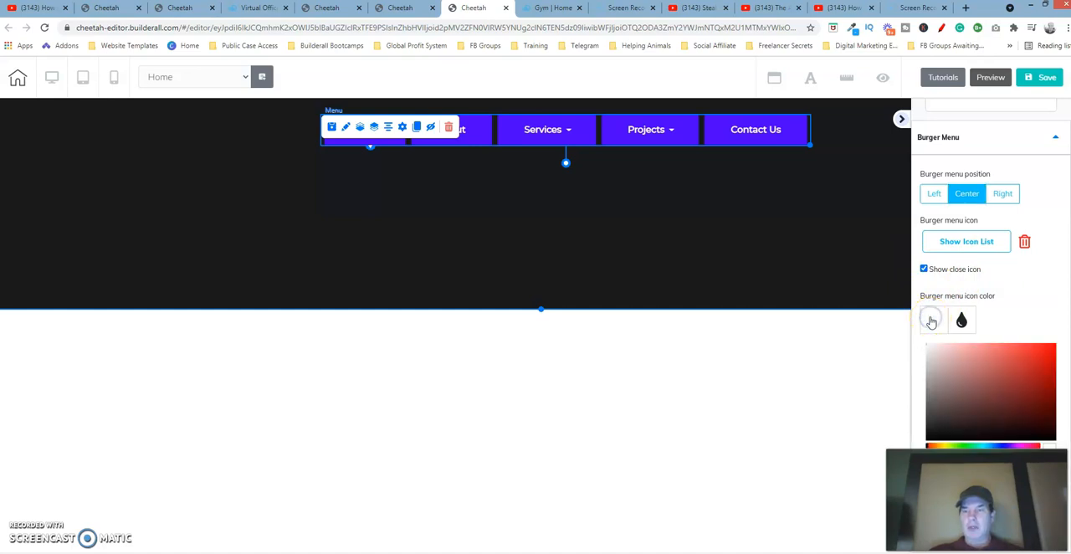
left_click_drag(1035, 389, 898, 441)
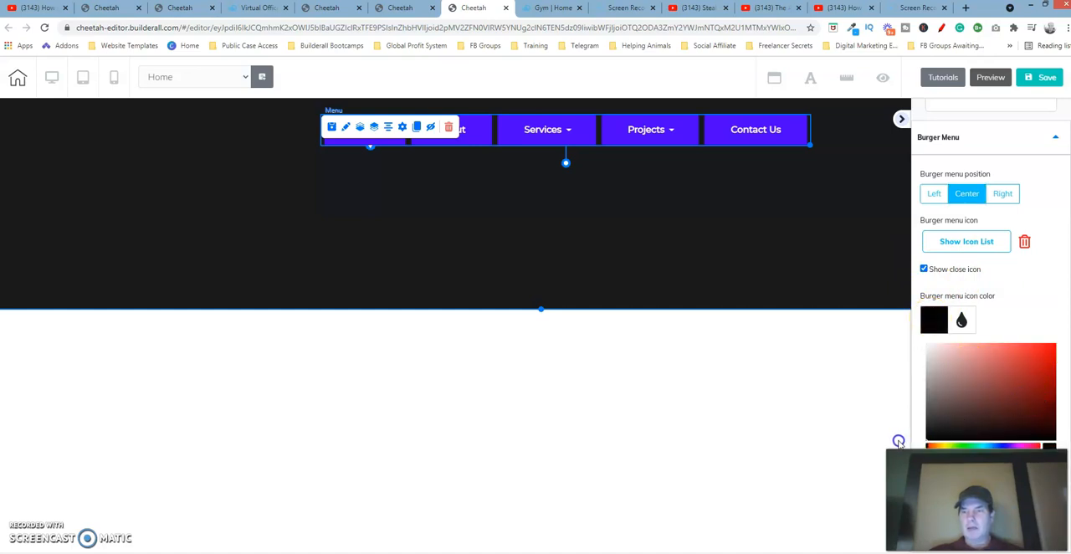
left_click(937, 314)
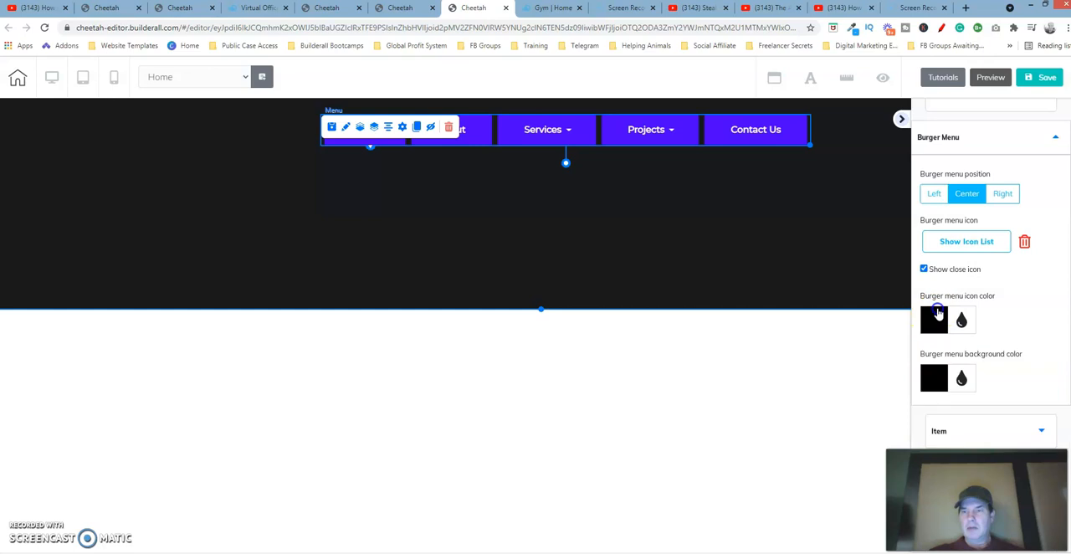
left_click(933, 377)
left_click_drag(948, 420, 921, 397)
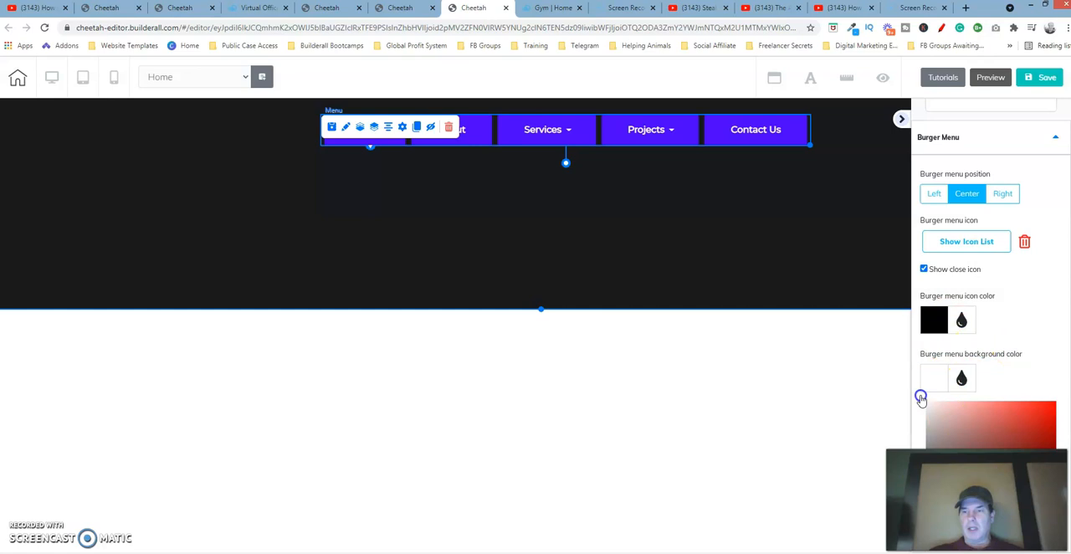
left_click(931, 381)
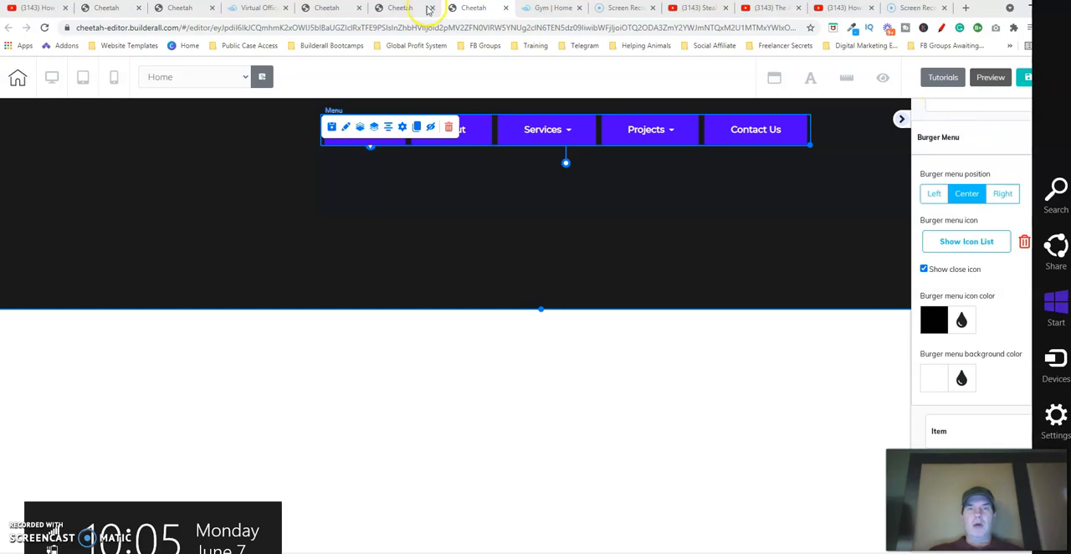
Examine the live gym site in a narrow browser window and open its burger menu
left_click(557, 9)
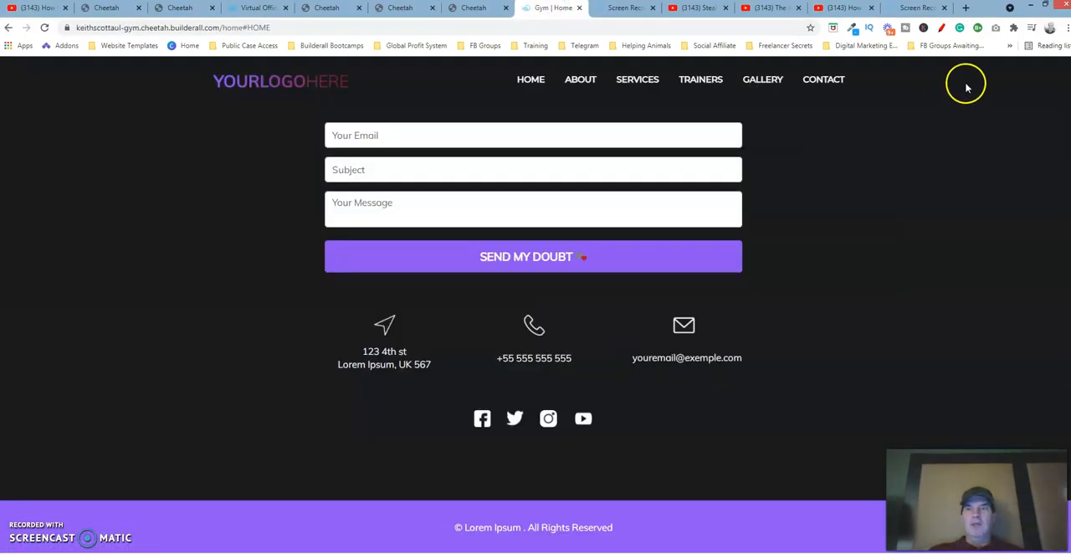
left_click(1045, 6)
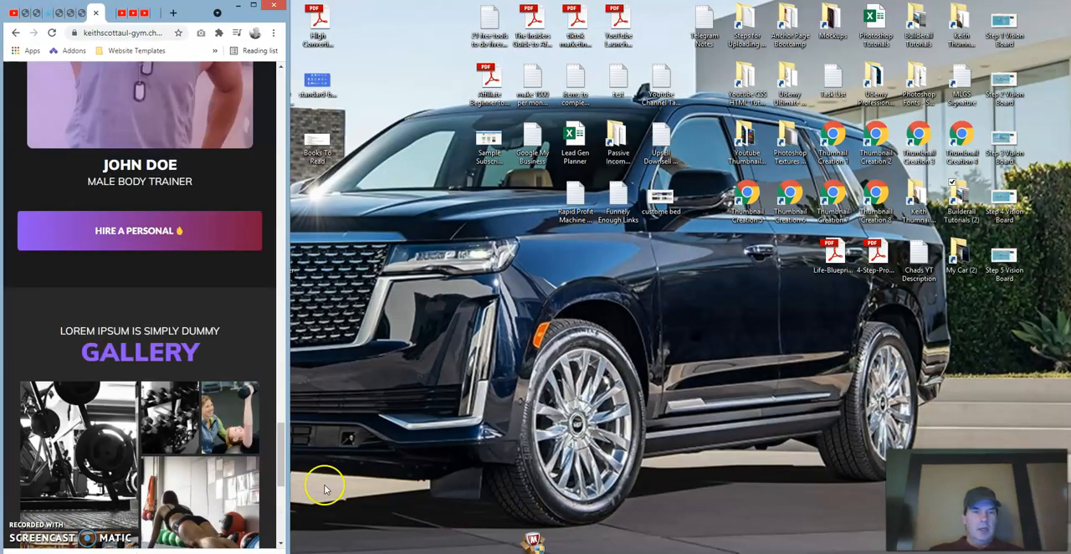
left_click_drag(279, 445, 249, 92)
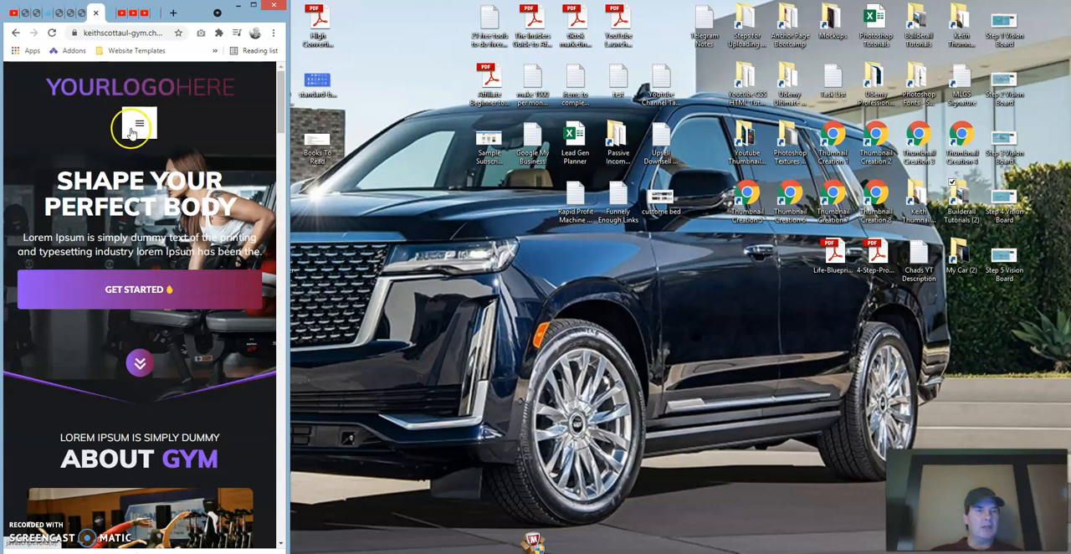
left_click(139, 125)
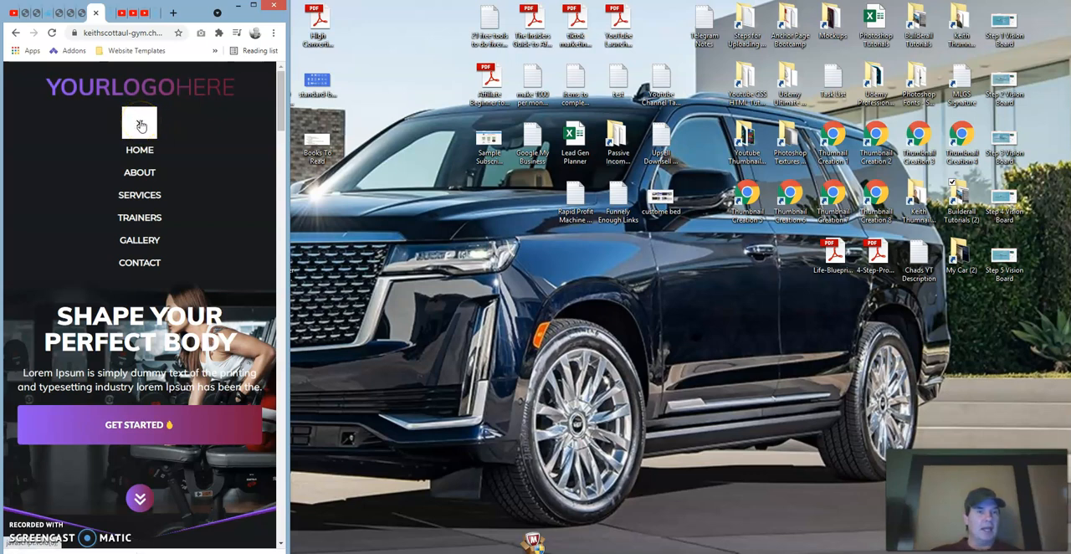
Compare the new menu's Item settings with the Item settings of the template's menu
left_click(253, 6)
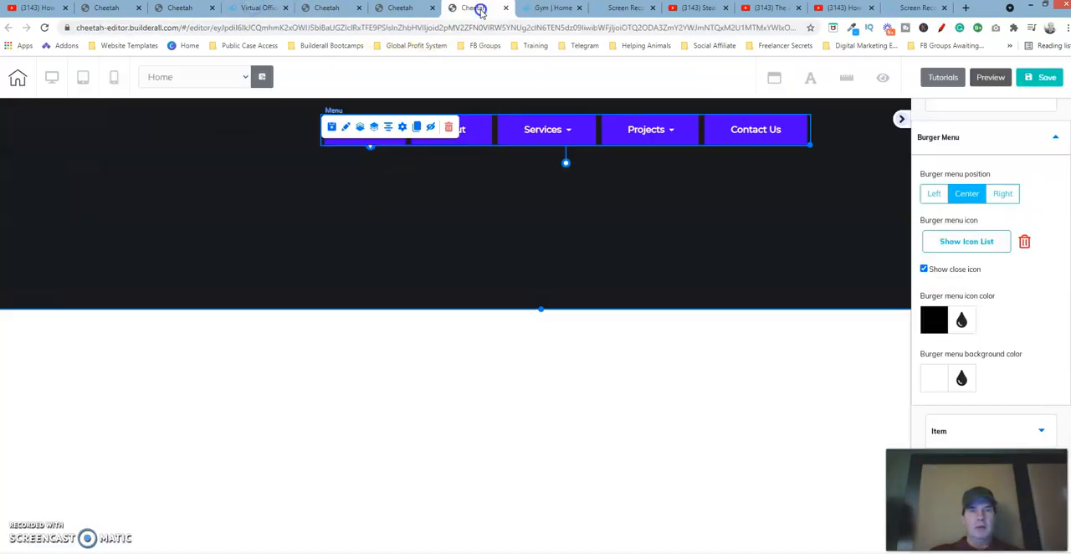
left_click(480, 10)
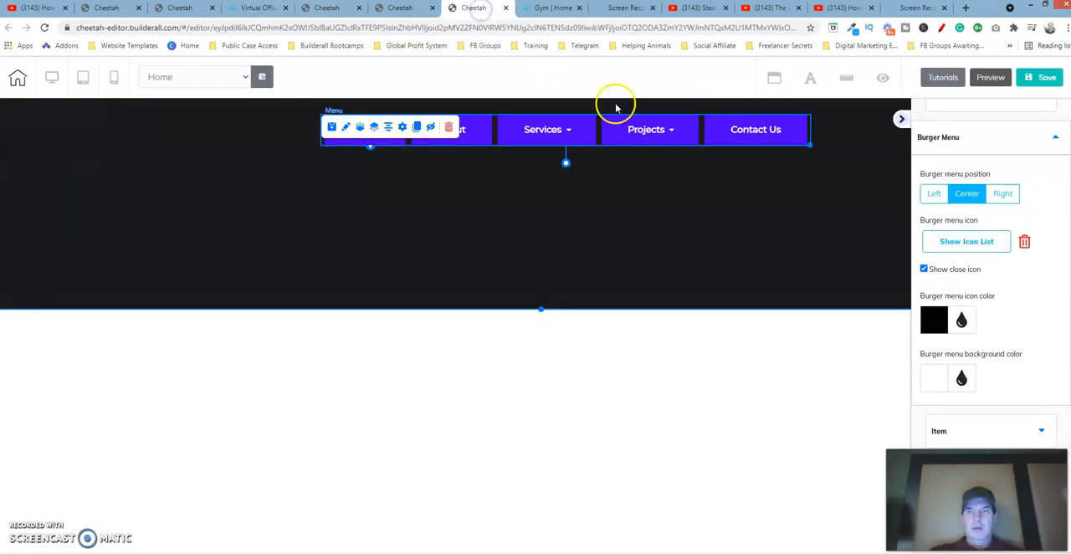
left_click(998, 140)
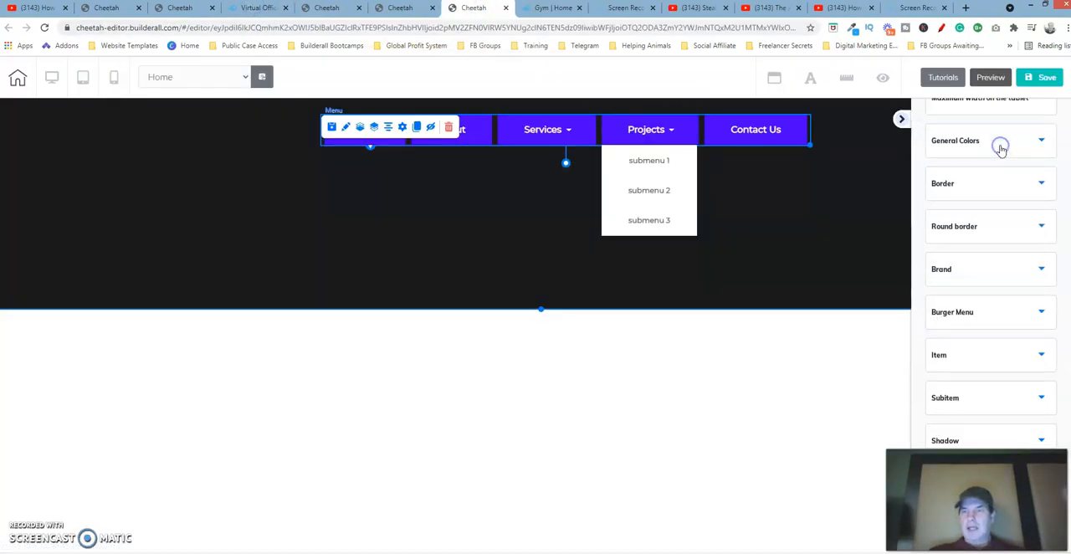
left_click(1023, 355)
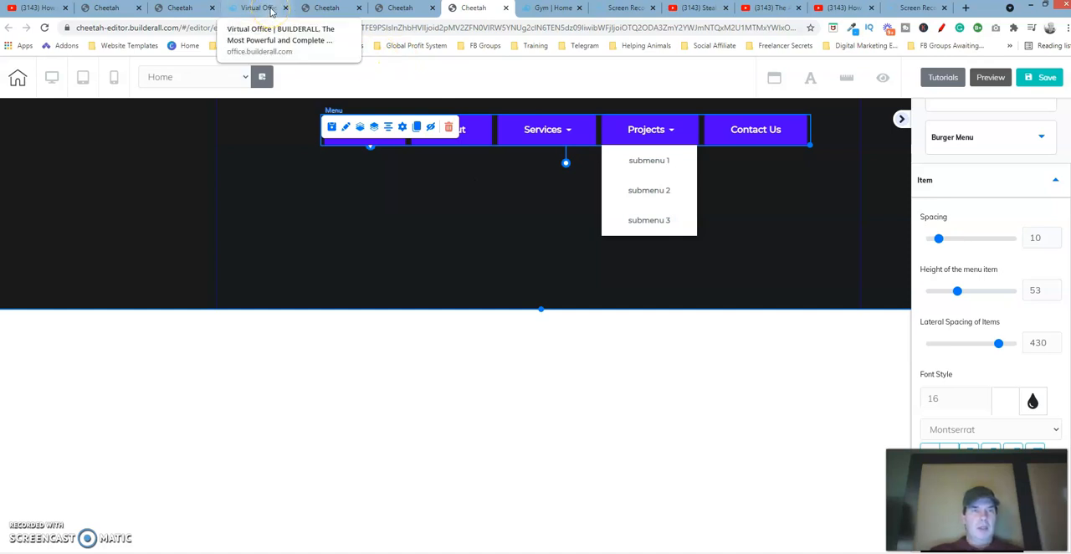
left_click(200, 8)
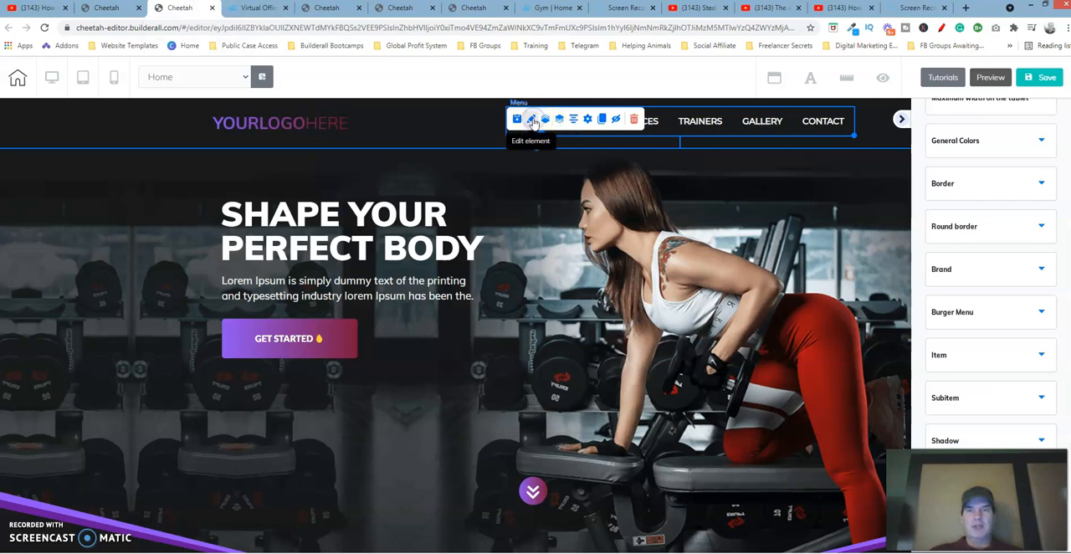
left_click(1029, 356)
scroll(992, 276, "down", 3)
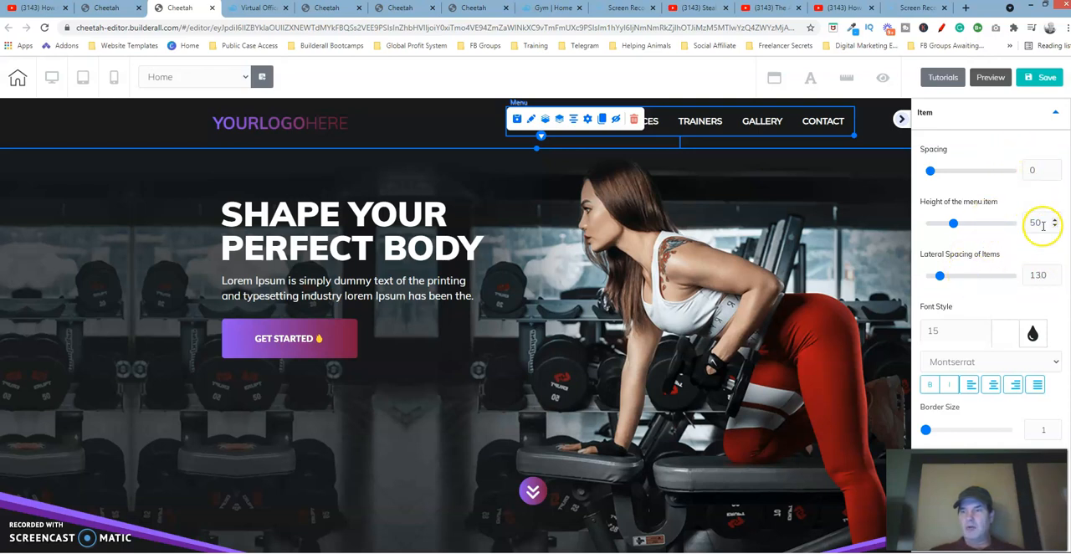
left_click(481, 8)
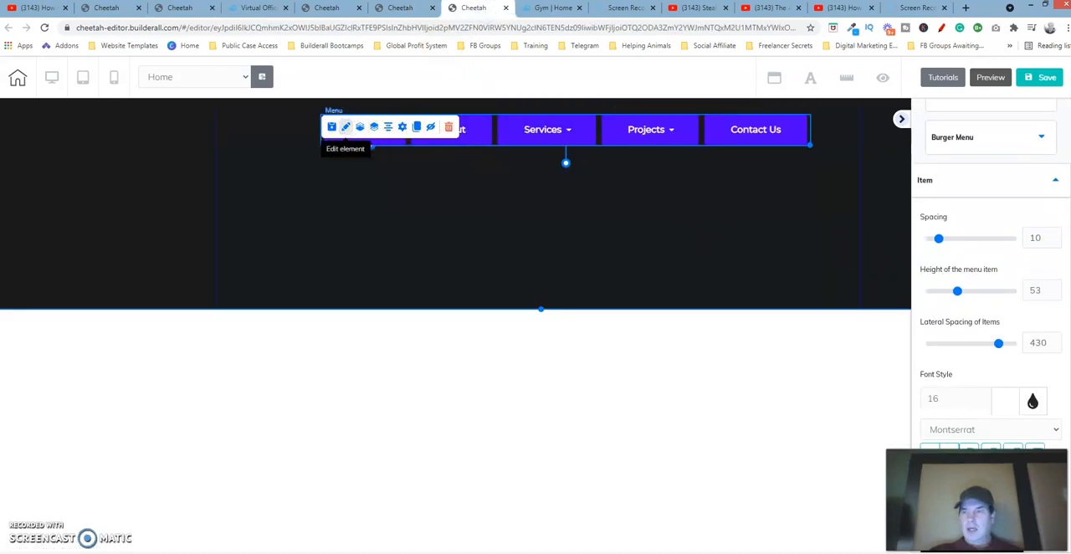
Set the new menu's item spacing to 0 and the menu item height to 100
left_click_drag(1042, 237, 1006, 243)
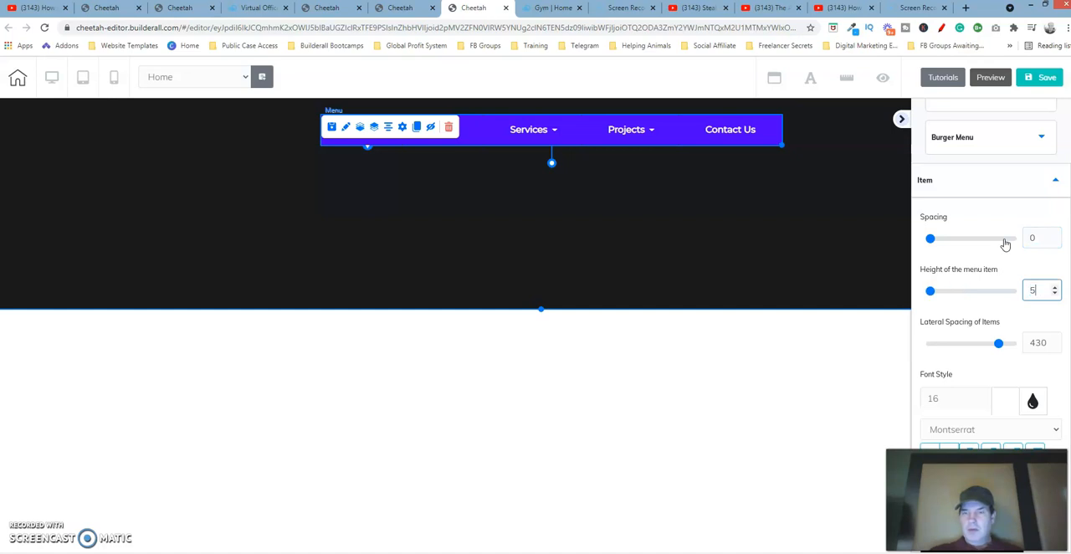
key("BackSpace")
type("100")
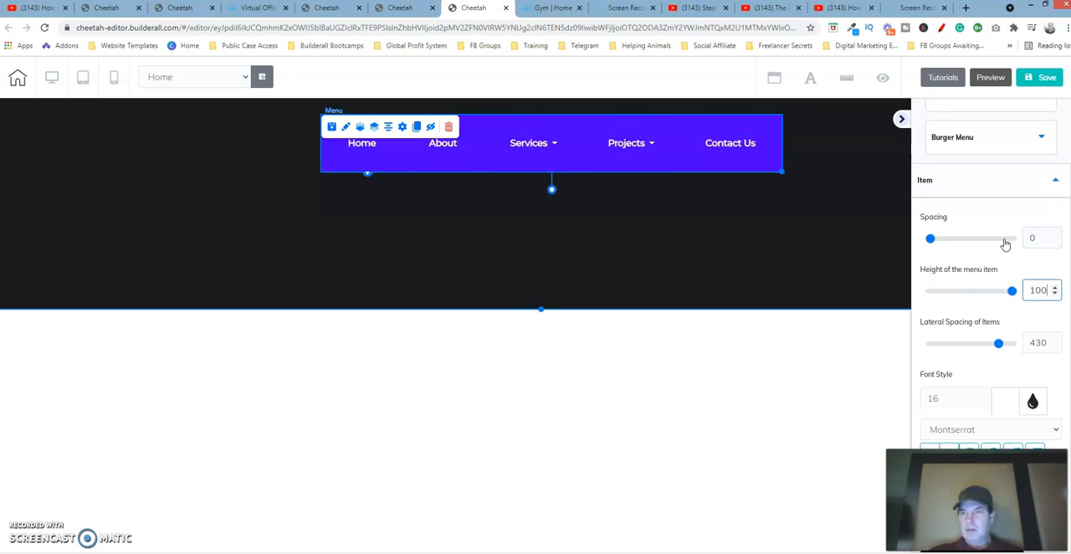
type("5000")
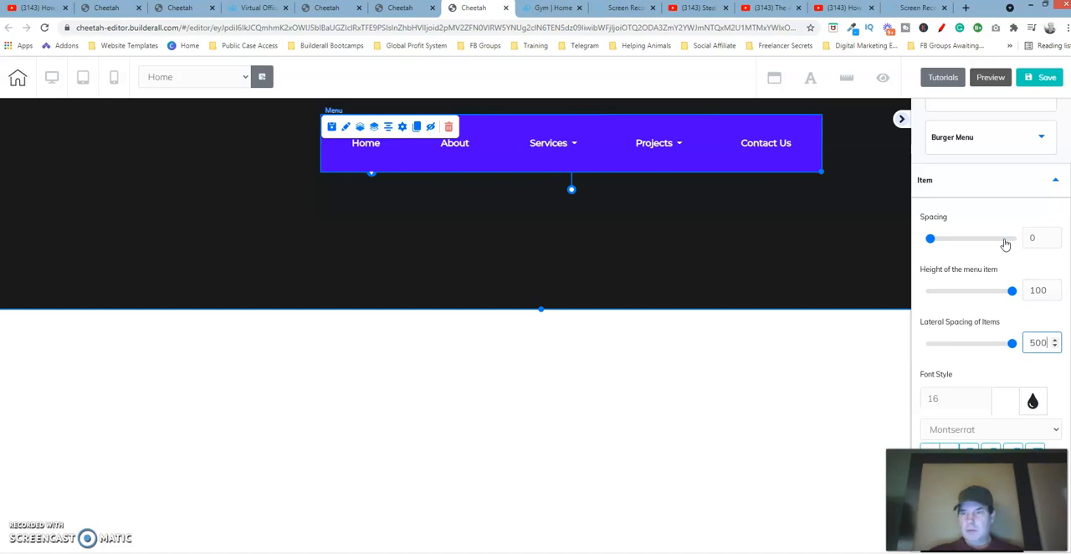
Set the lateral spacing of the menu items to 130
left_click_drag(1046, 344, 1027, 343)
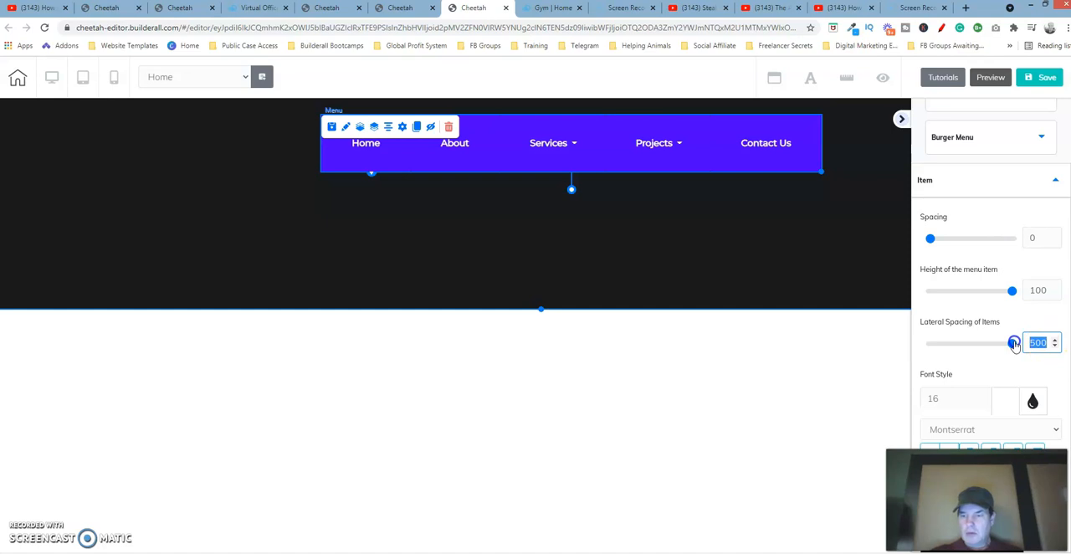
type("380")
left_click(1015, 344)
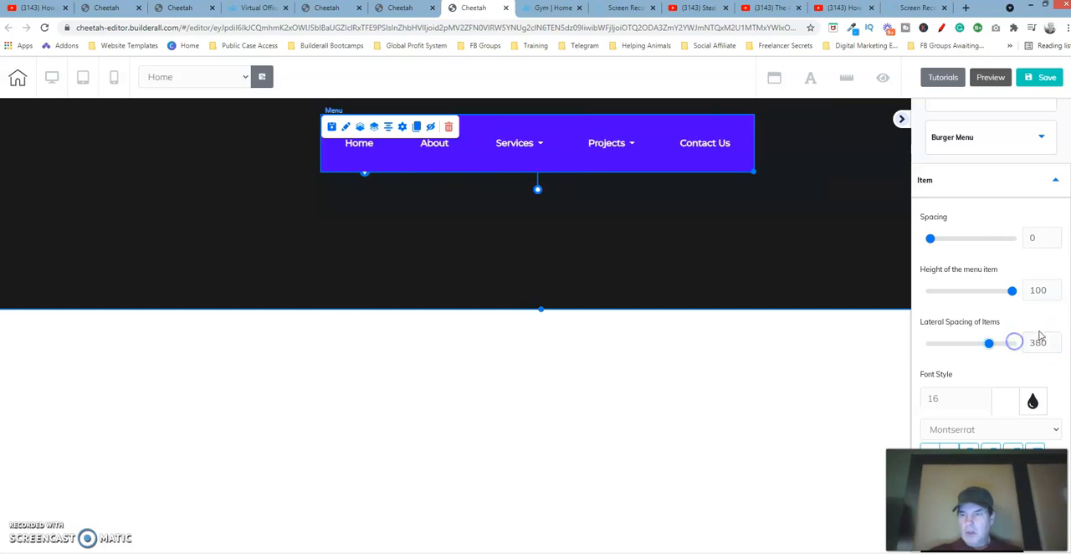
double_click(1055, 346)
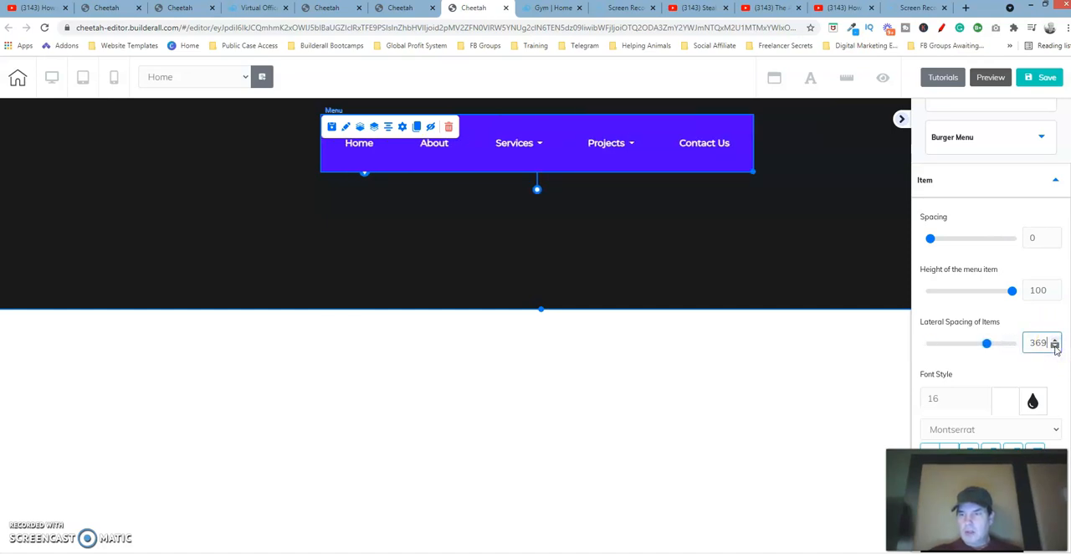
left_click(986, 344)
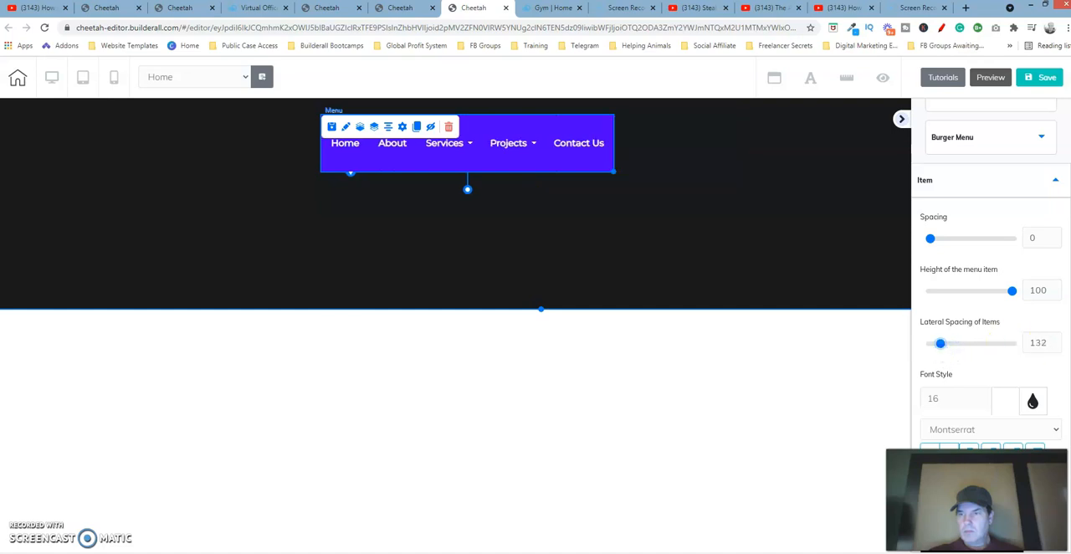
left_click(1055, 341)
left_click(1055, 342)
left_click(1056, 341)
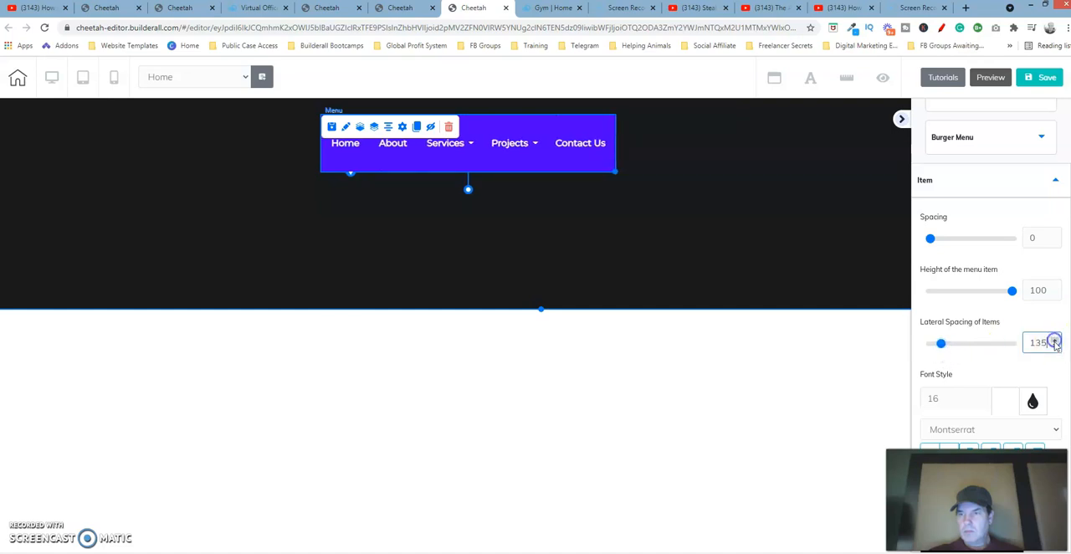
left_click(1056, 347)
left_click(1055, 347)
left_click(1055, 346)
left_click(1055, 346)
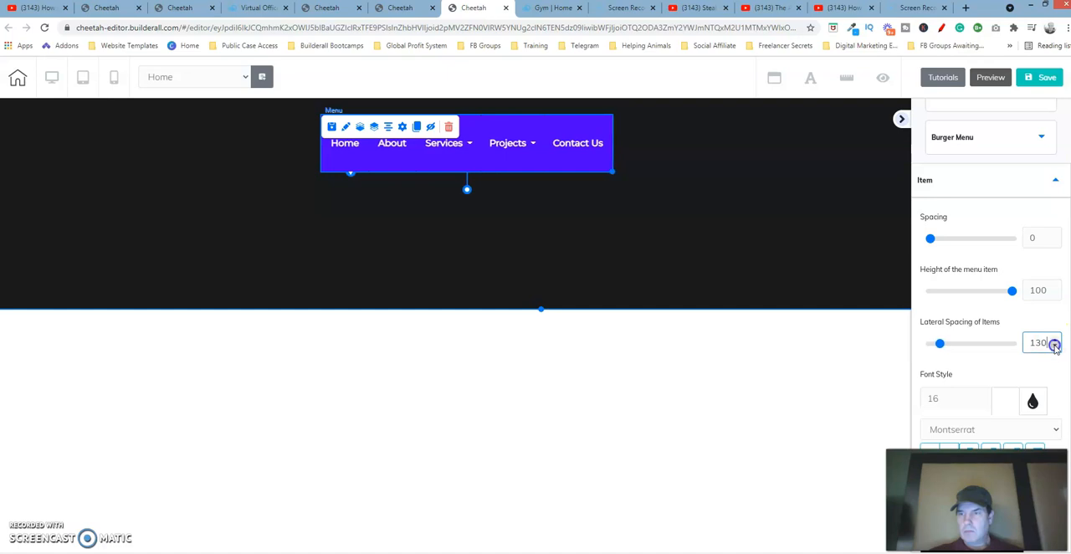
Check the font style settings of the template menu's items
mouse_move(468, 145)
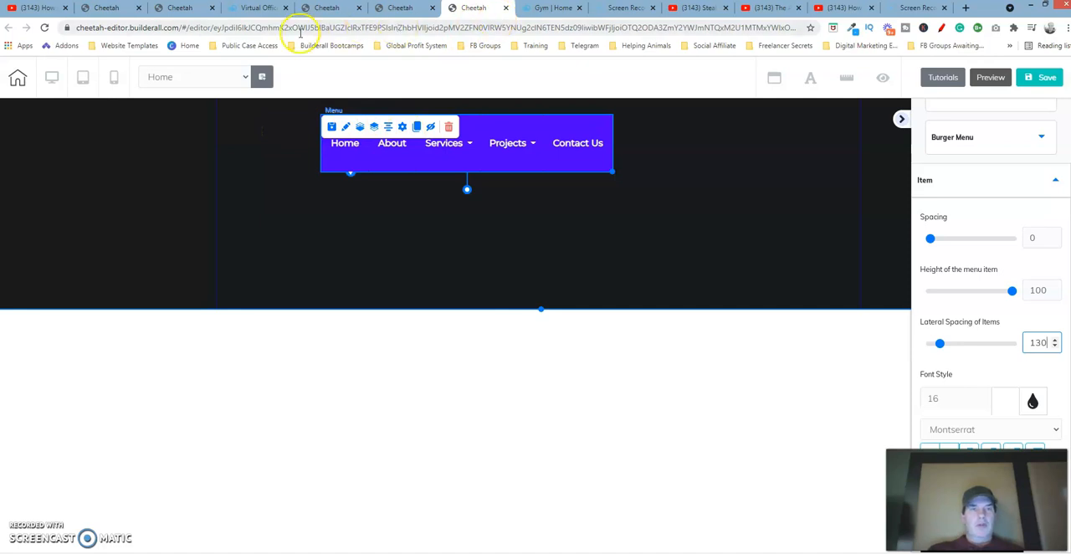
left_click(184, 8)
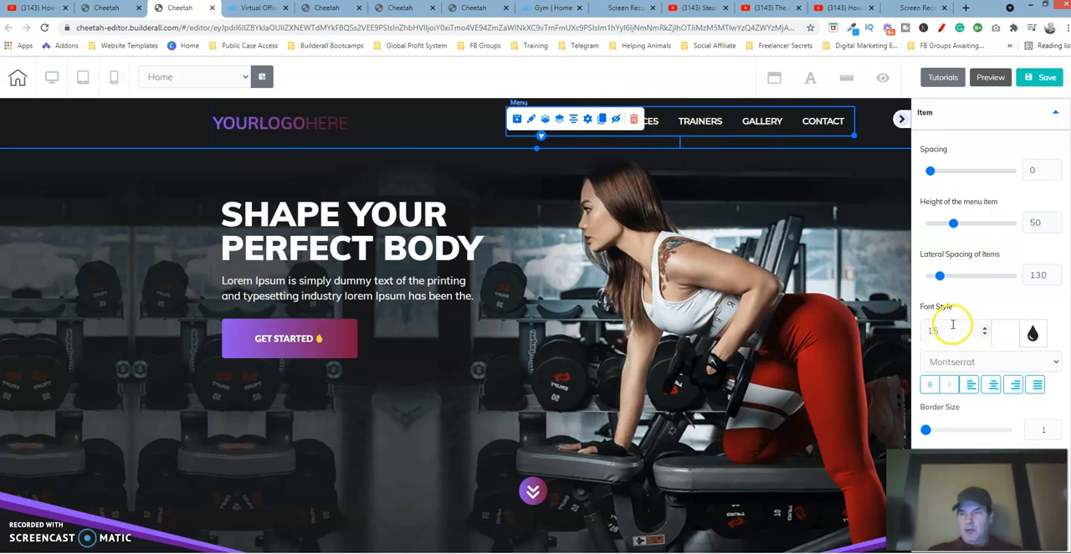
scroll(991, 277, "down", 3)
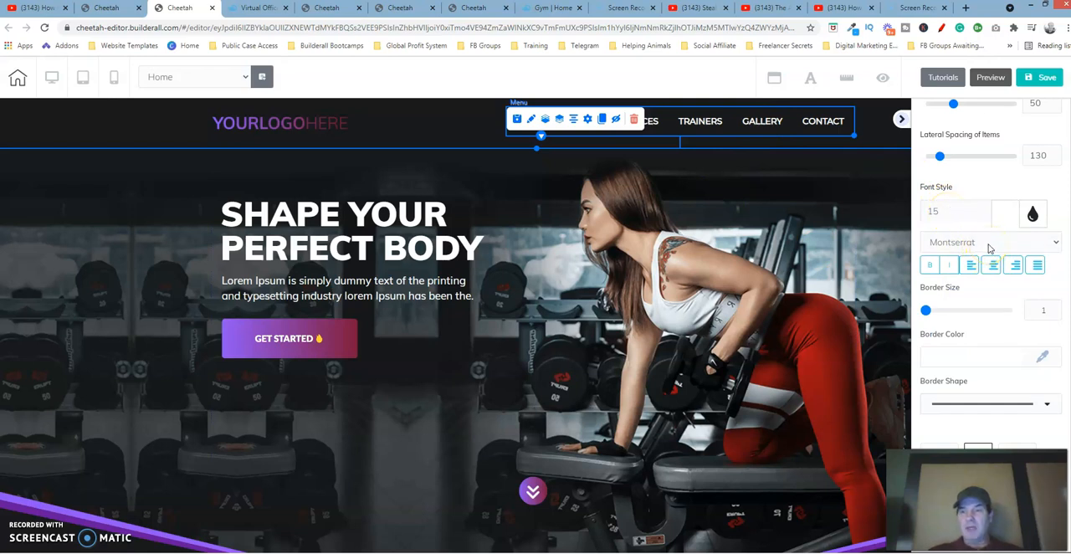
left_click(999, 247)
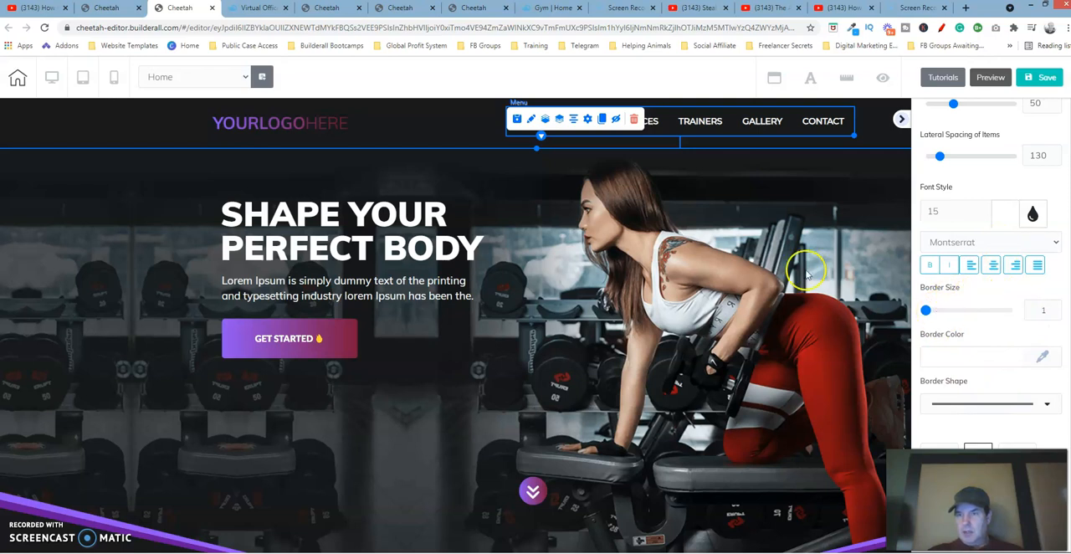
left_click(476, 10)
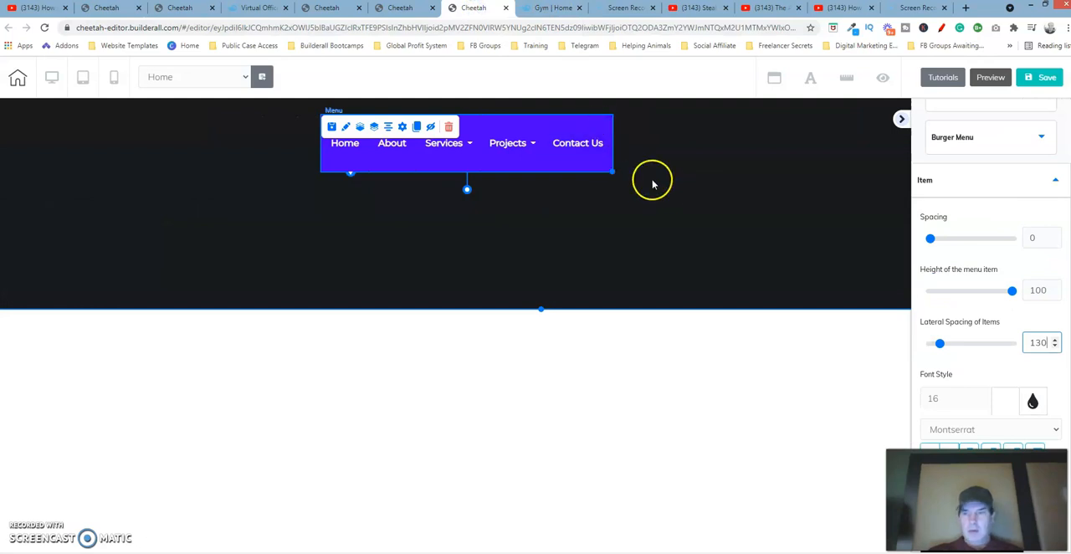
Set the new menu's item font size to 15 and its item border size to 1
left_click(944, 398)
left_click(984, 401)
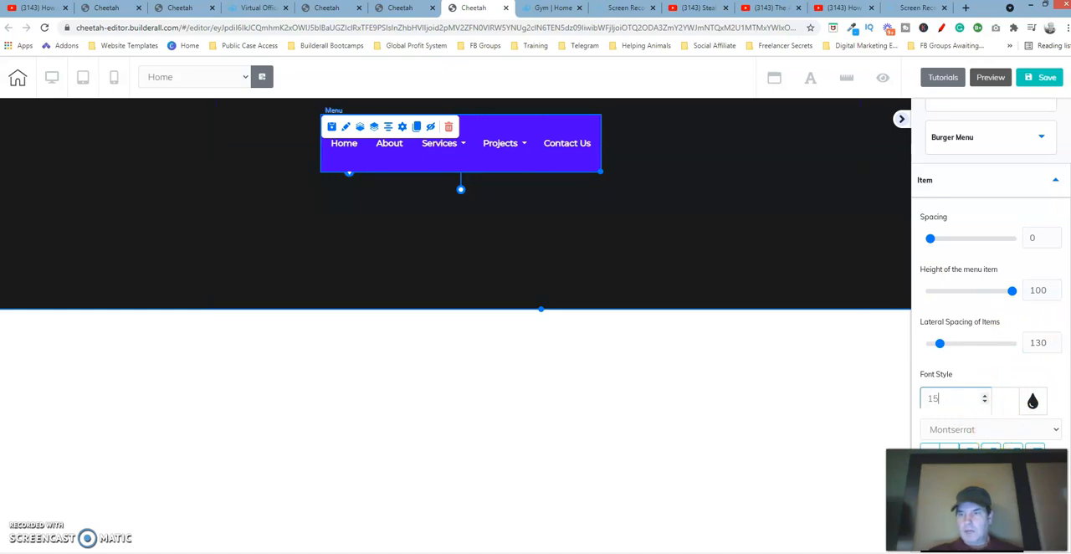
scroll(991, 274, "down", 5)
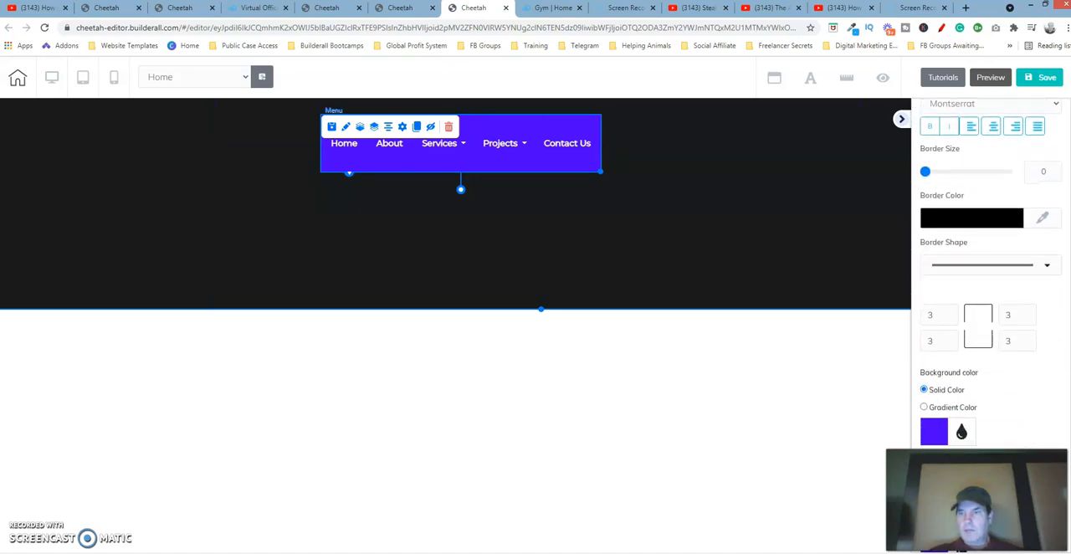
left_click(1048, 171)
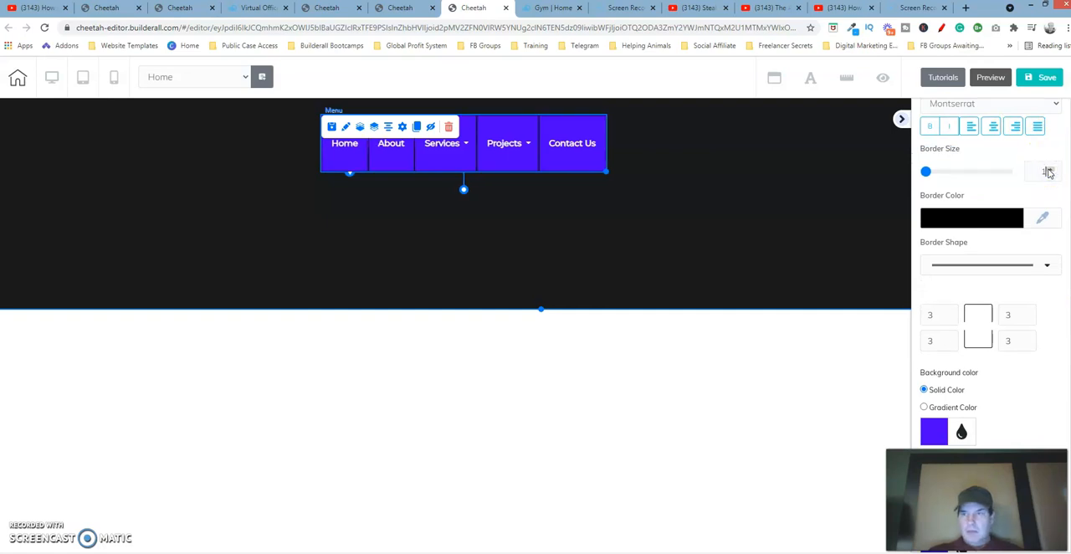
left_click(964, 210)
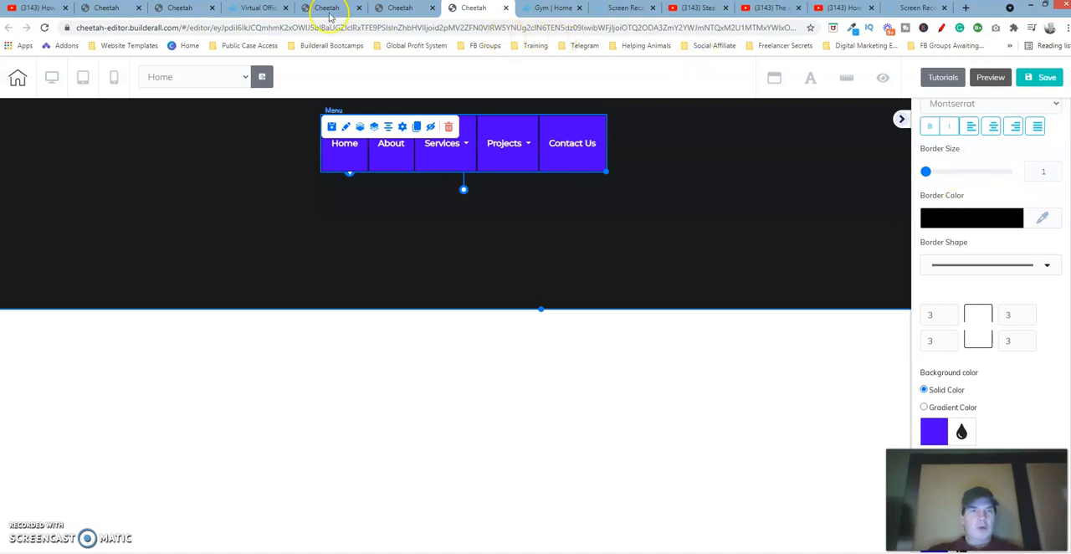
Inspect the border color and border shape options of the template menu's items
left_click(186, 7)
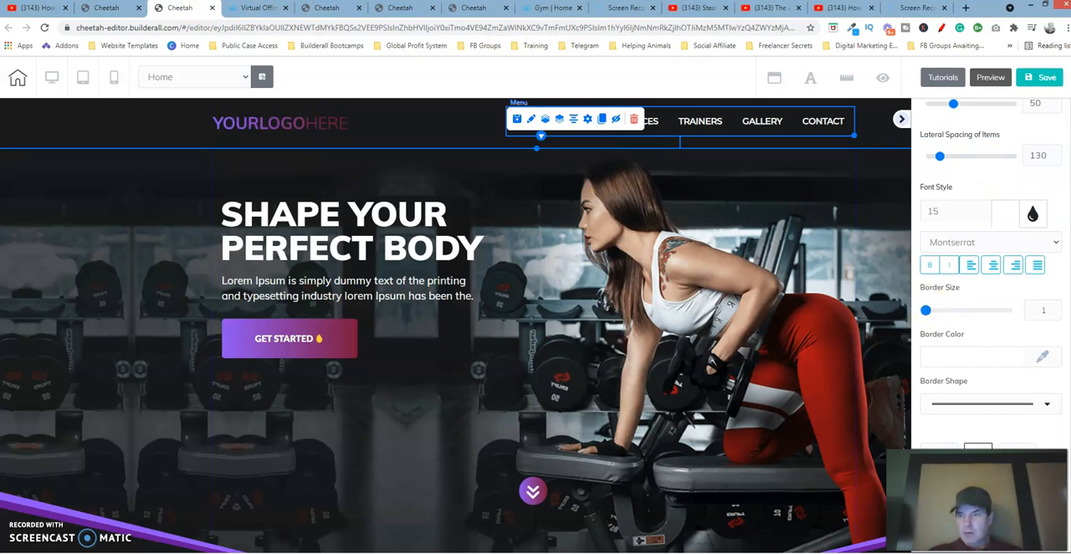
scroll(991, 276, "down", 3)
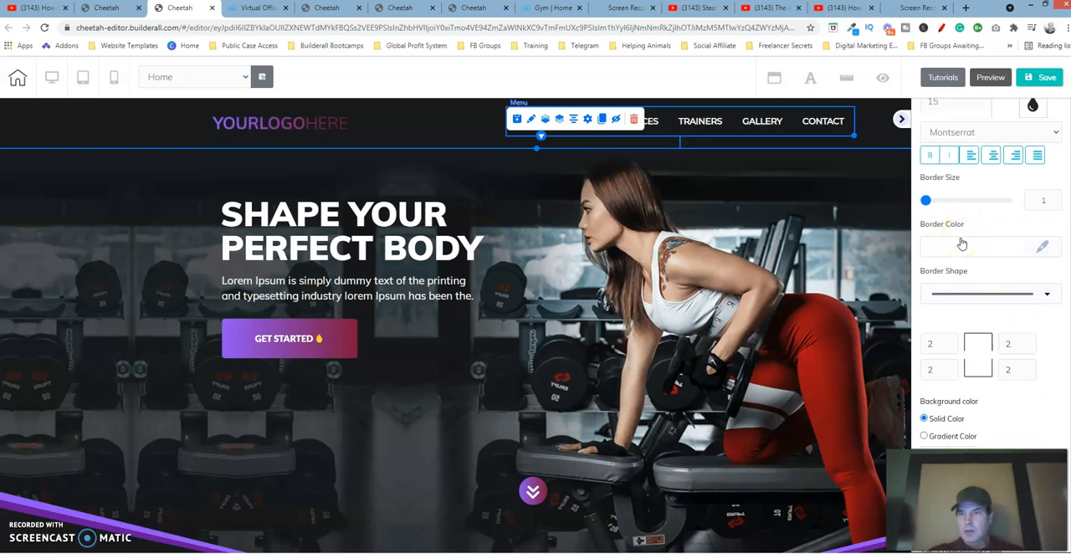
left_click(1049, 296)
left_click(1004, 293)
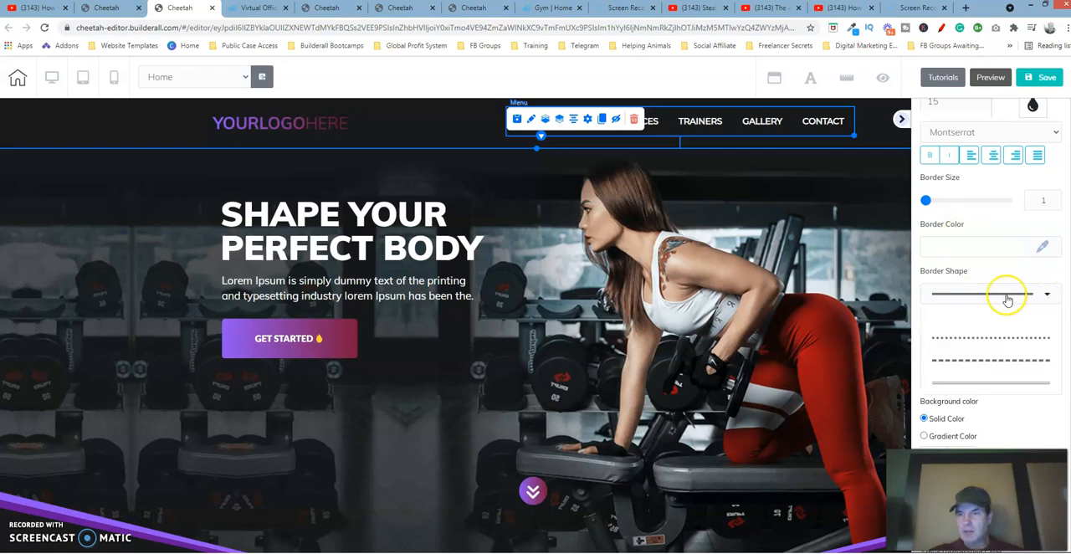